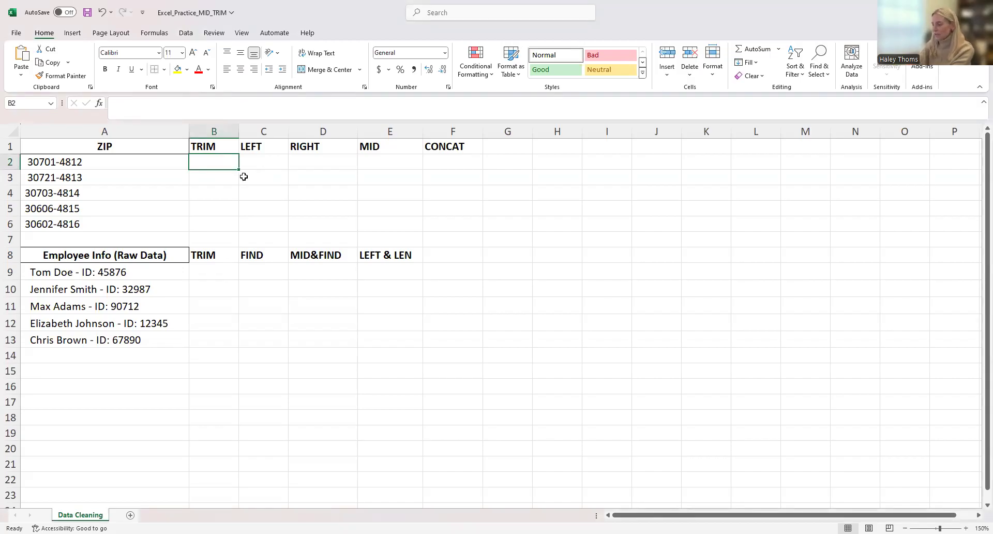
Enter =TRIM(A2) in B2 to strip the extra spaces from the first ZIP code.
text(=)
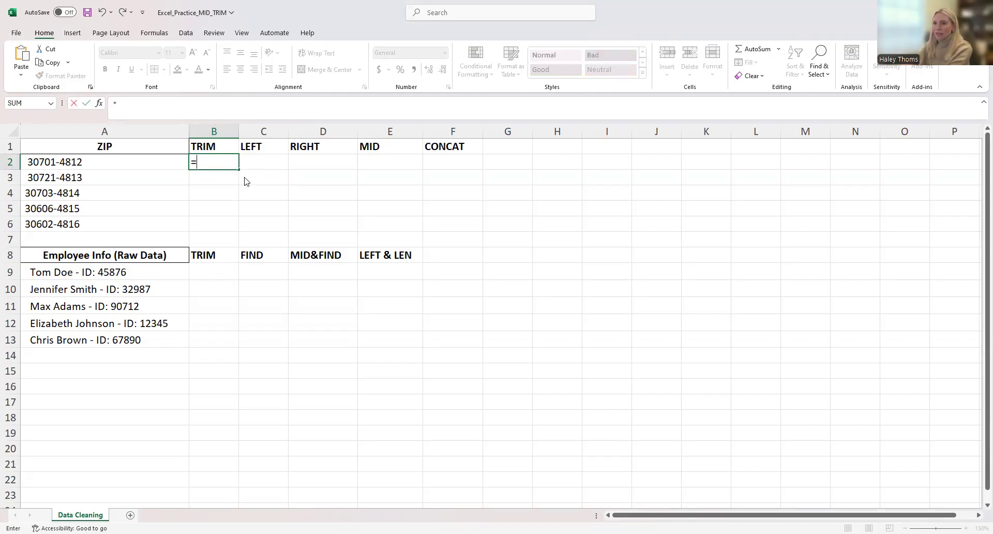
text(TRIM()
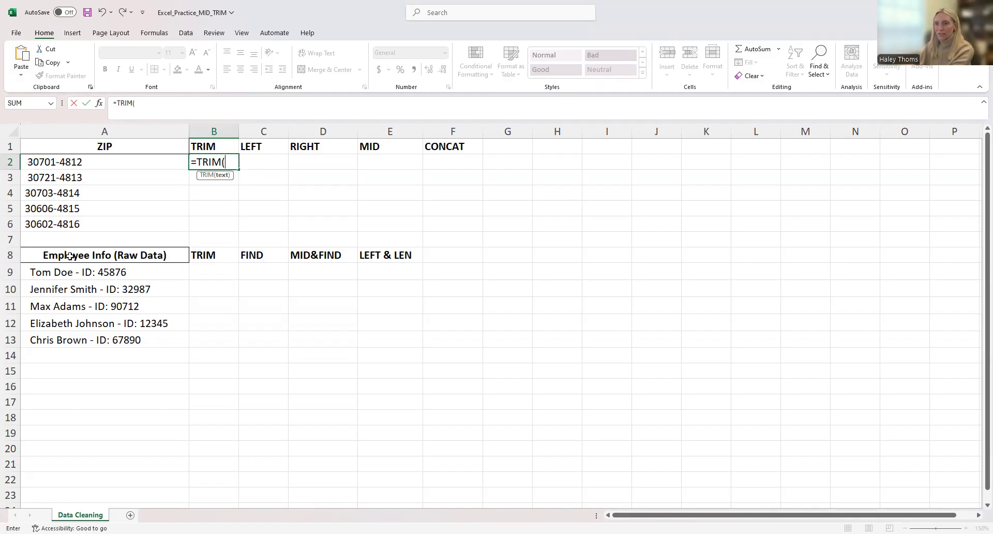
click(52, 161)
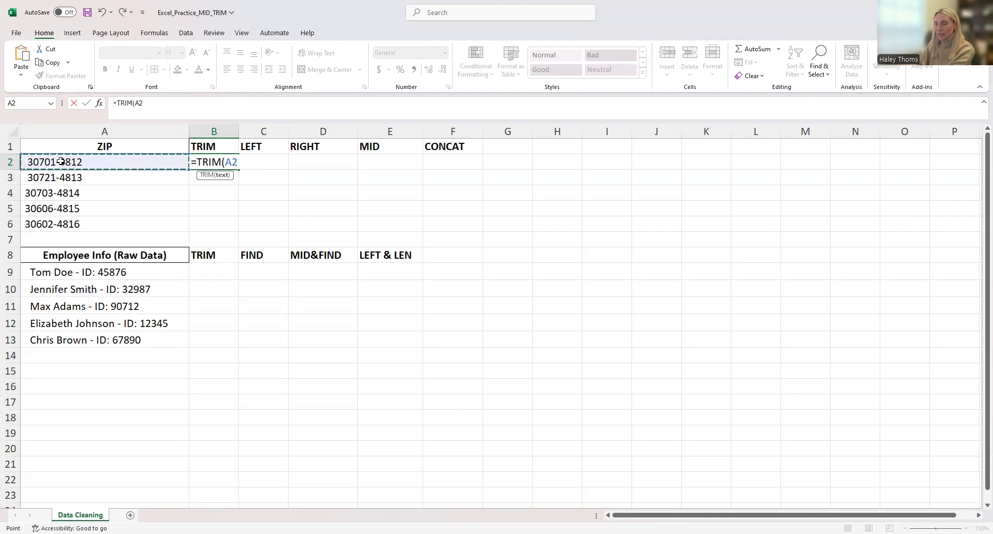
text())
key(Return)
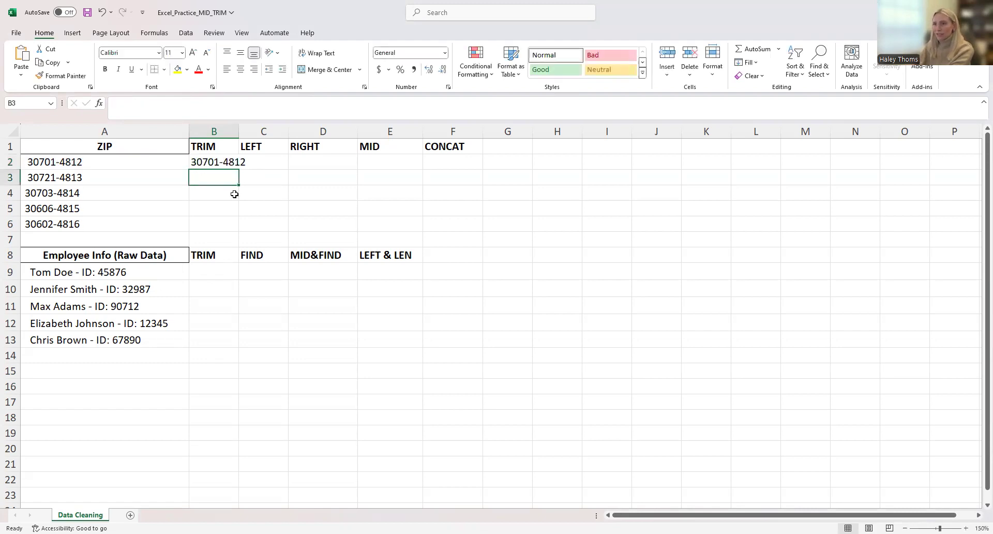
Fill the TRIM formula from B2 down to B6 and autofit the width of column B.
click(232, 167)
drag(240, 170, 231, 231)
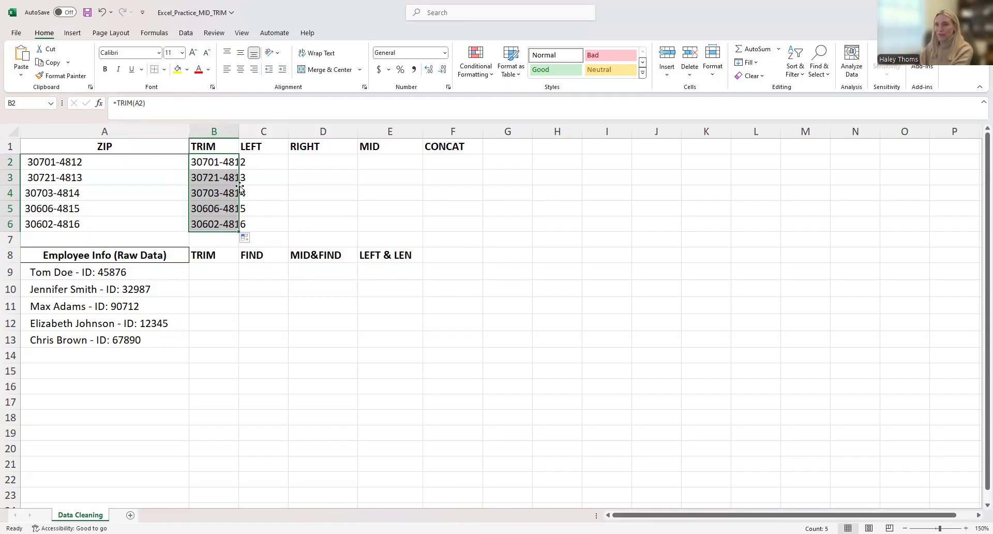
double_click(238, 132)
Extract the first five characters of each trimmed ZIP with =LEFT(B2,5) in C2, filled down to C6.
click(268, 162)
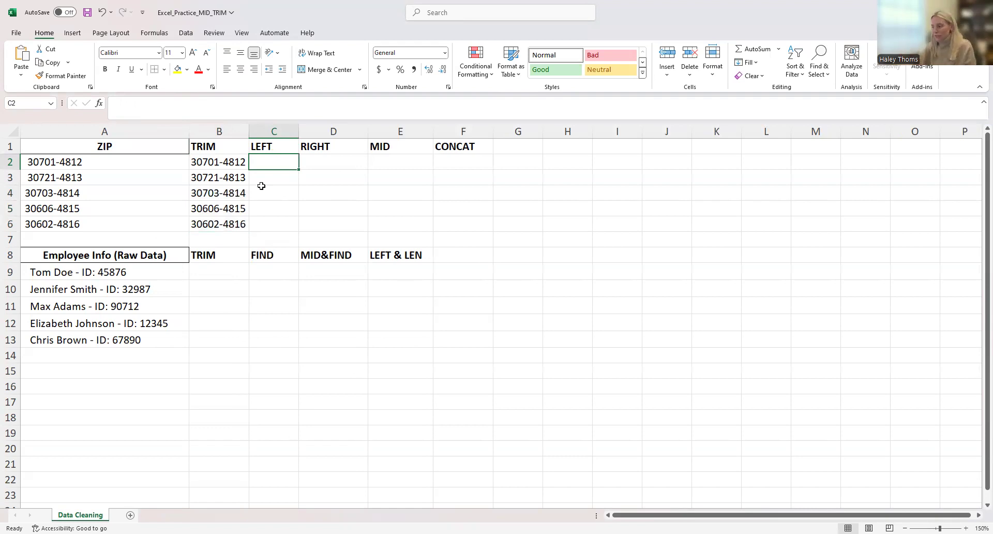
text(=)
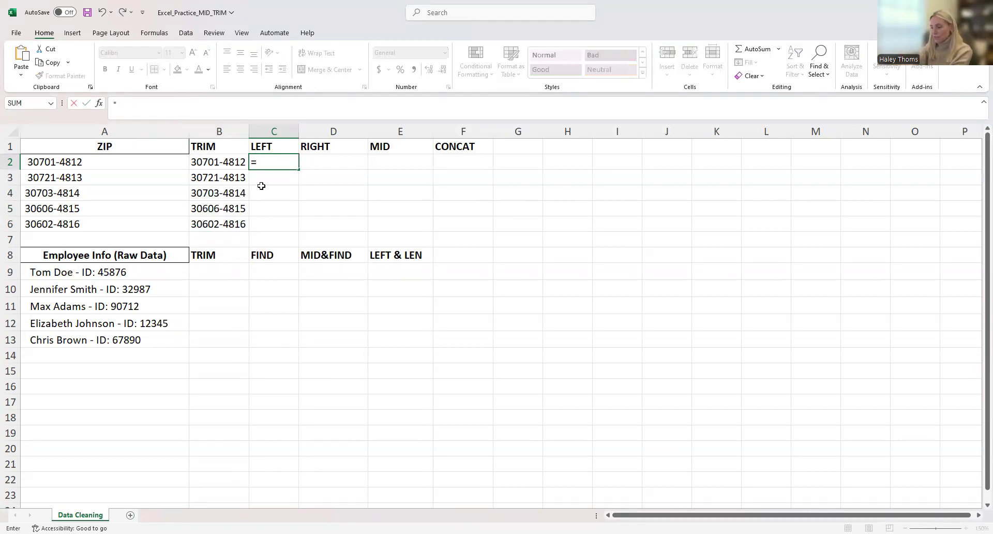
text(LEFT()
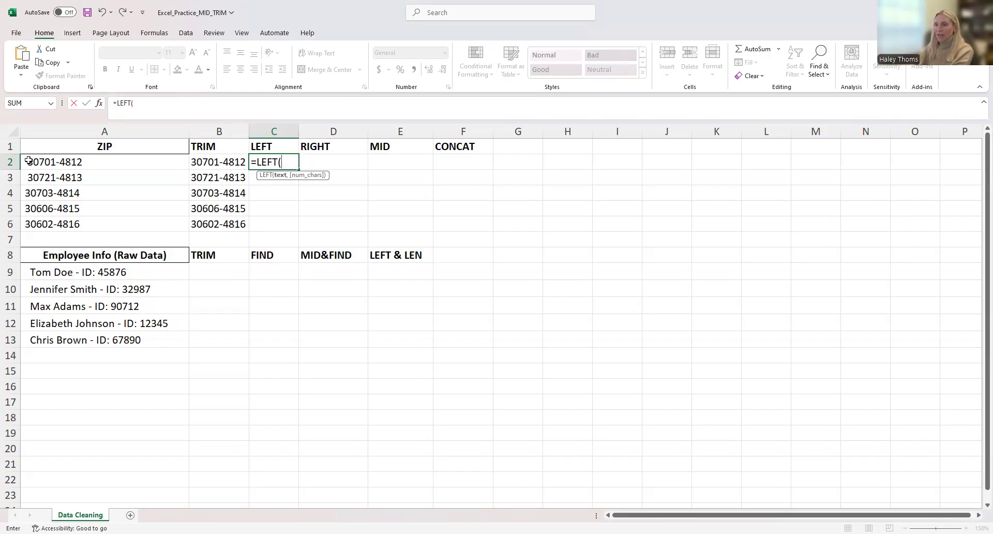
click(213, 163)
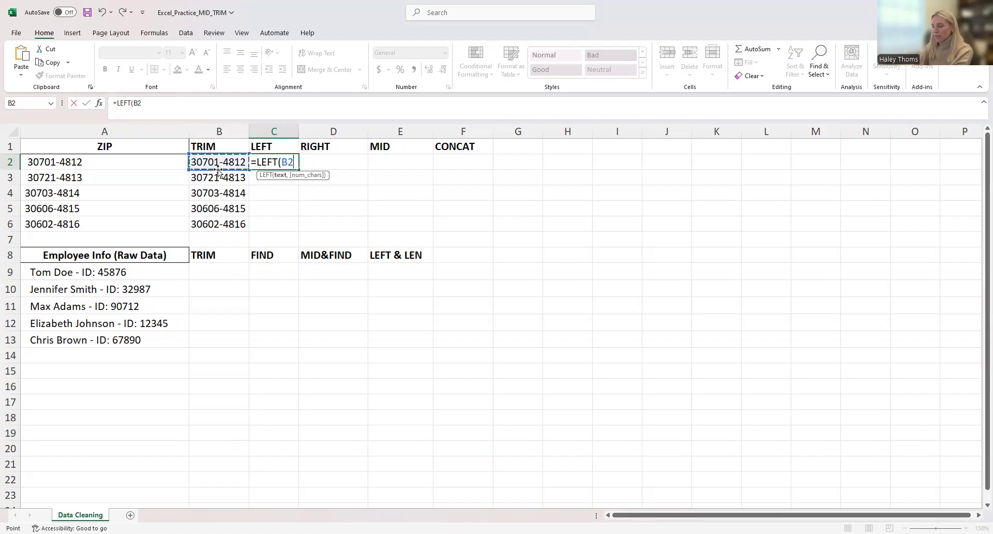
text(,5)
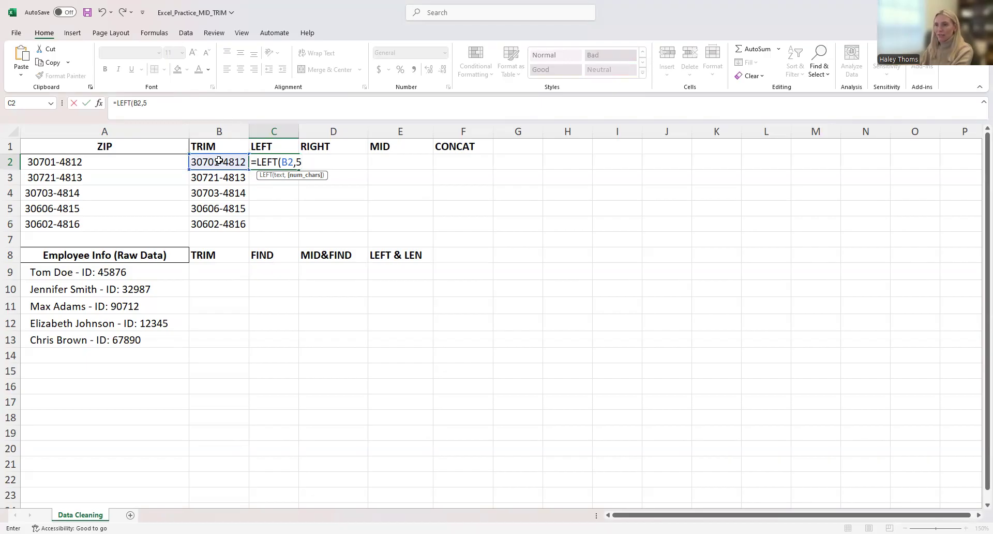
text())
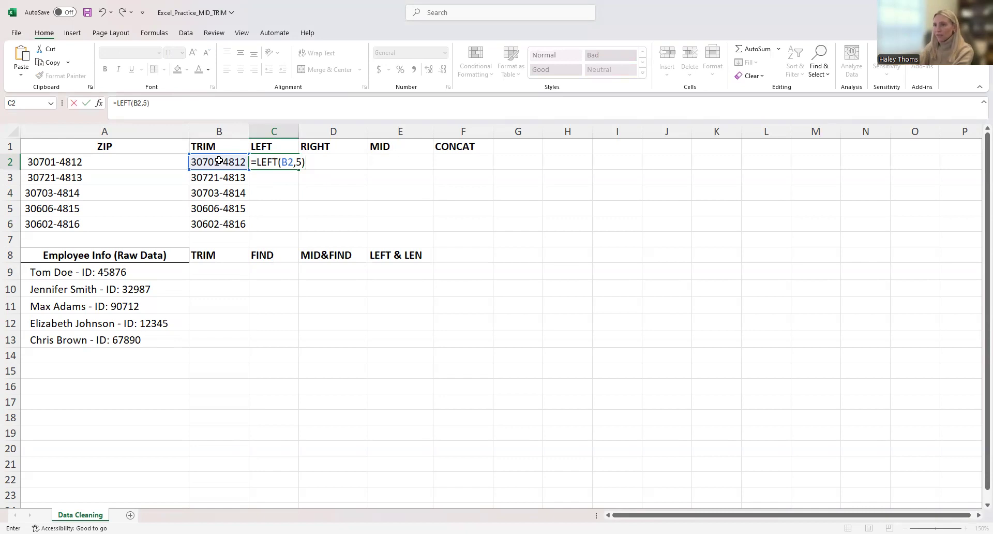
key(Return)
key(Up)
drag(298, 169, 296, 228)
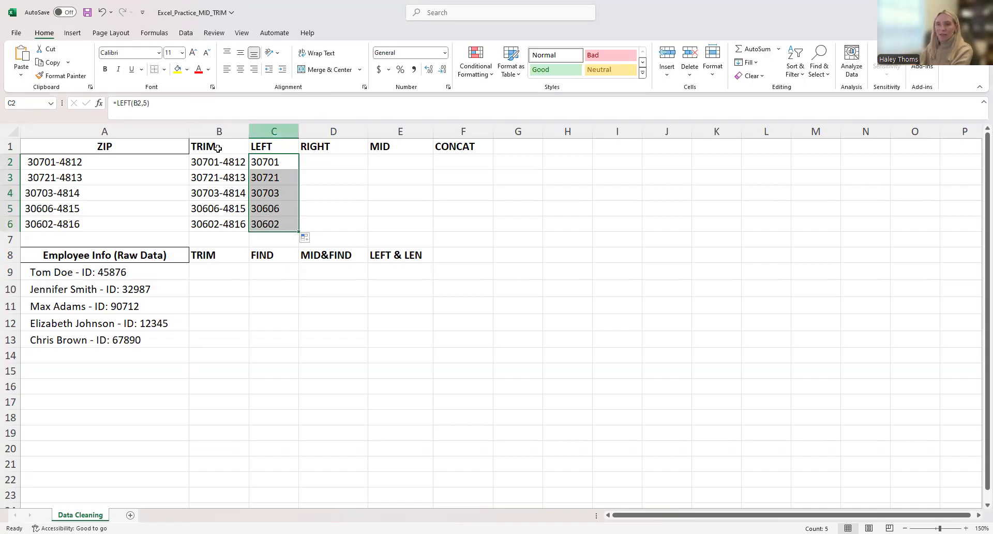
Review the raw ZIP entries in column A for leading spaces, alongside the LEFT column.
click(121, 165)
click(120, 181)
click(119, 195)
click(119, 211)
click(120, 233)
click(123, 166)
click(120, 193)
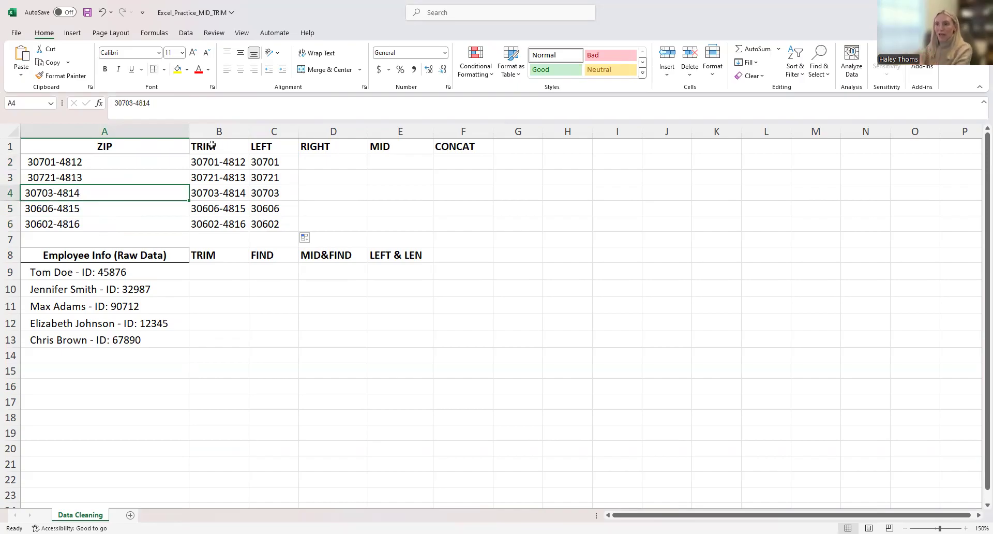
click(264, 147)
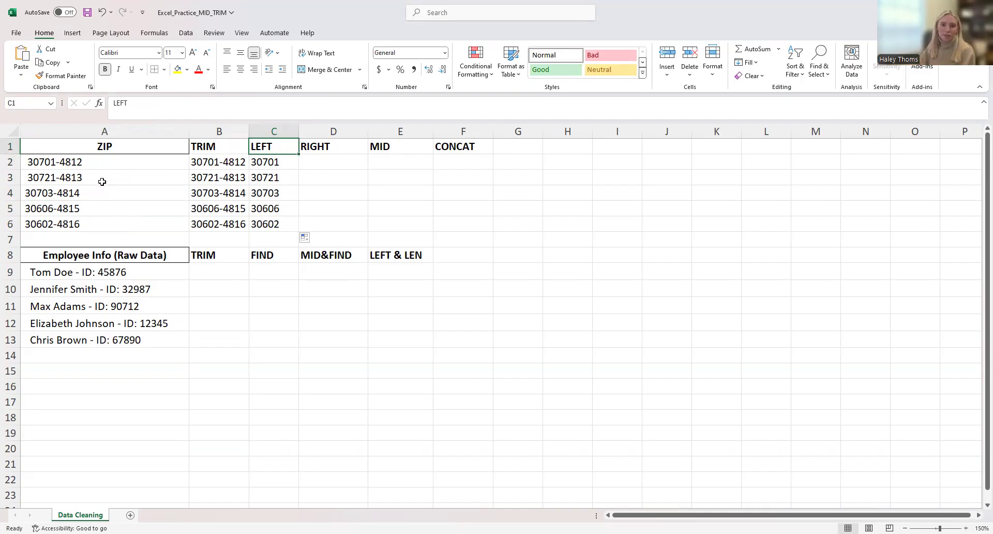
Extract the last four characters of each trimmed ZIP with =RIGHT(B2,4) in D2, filled down to D6.
click(322, 163)
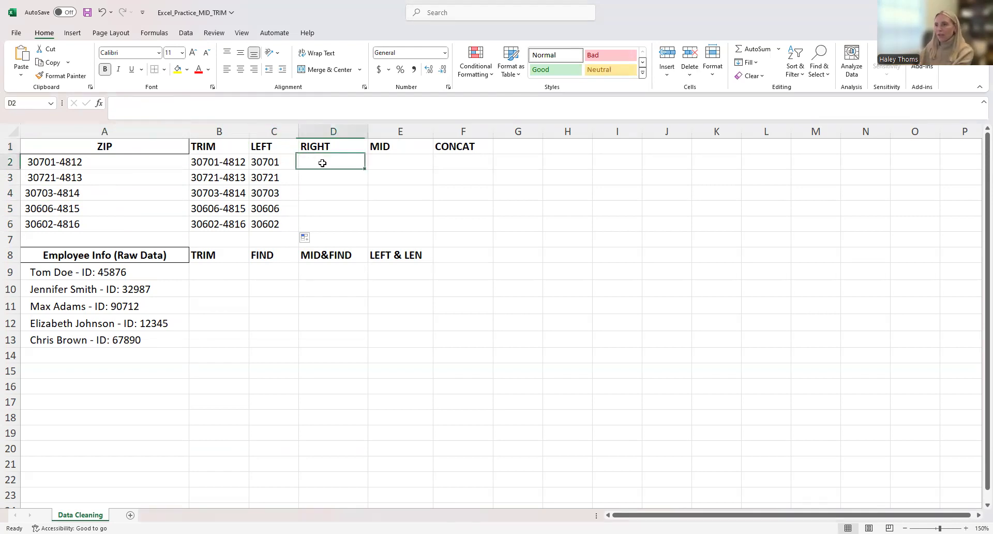
text(=)
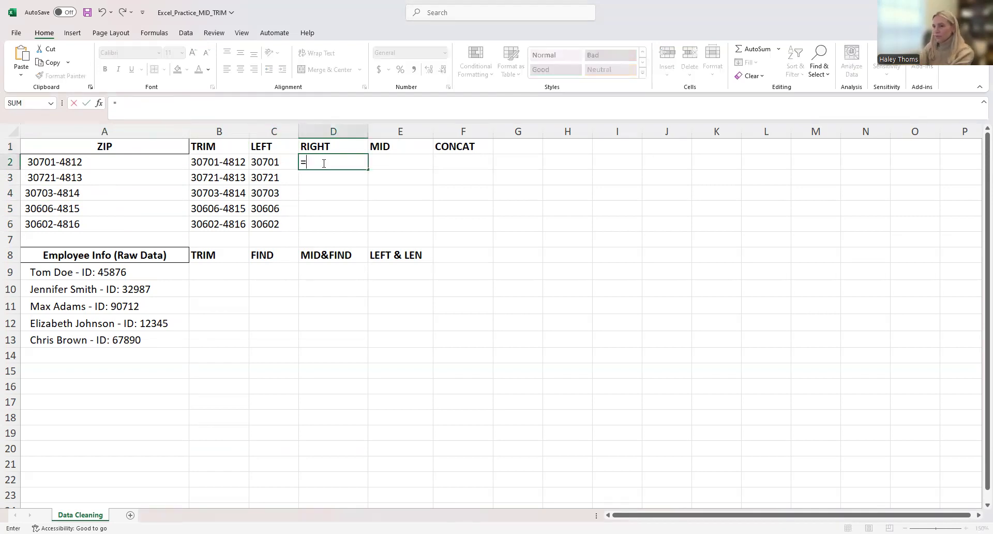
text(right()
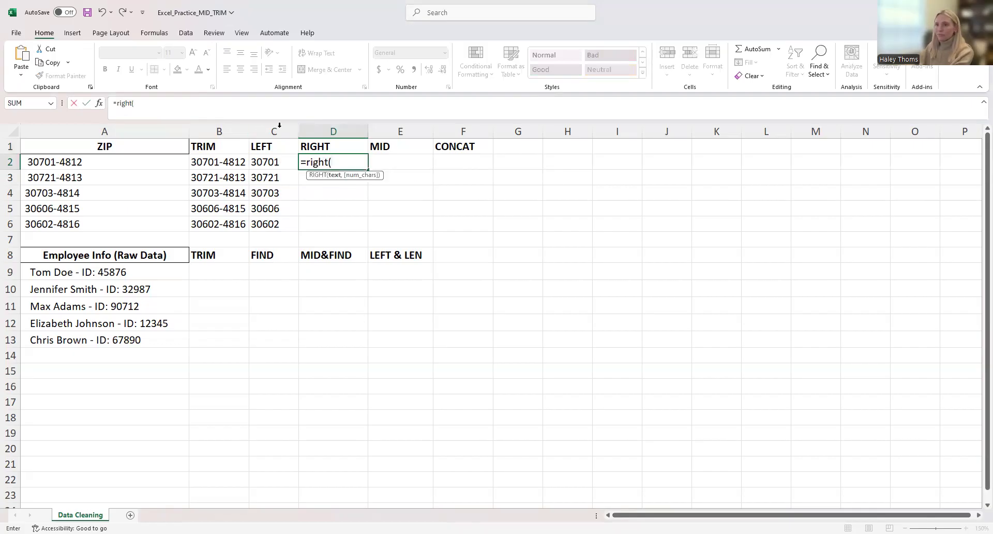
click(233, 163)
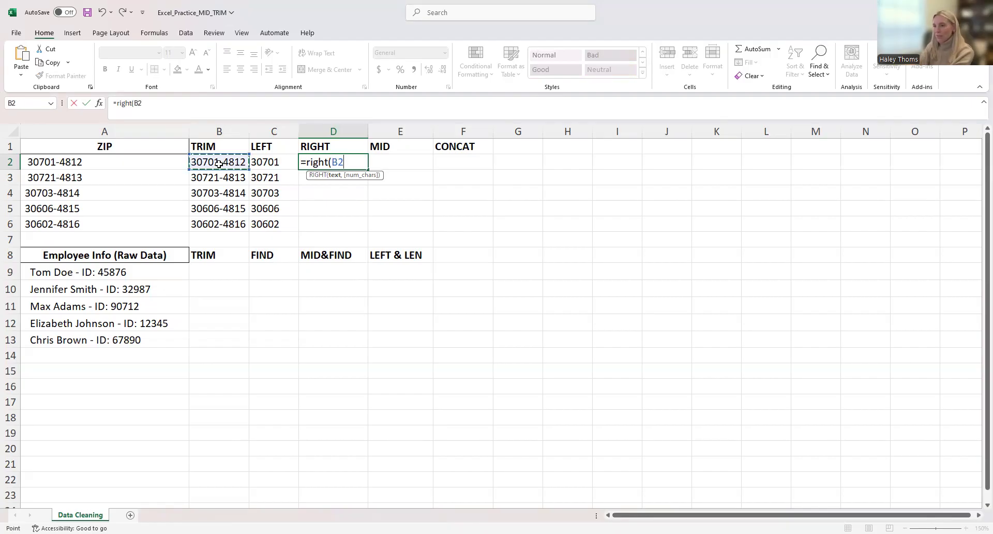
text(,4)
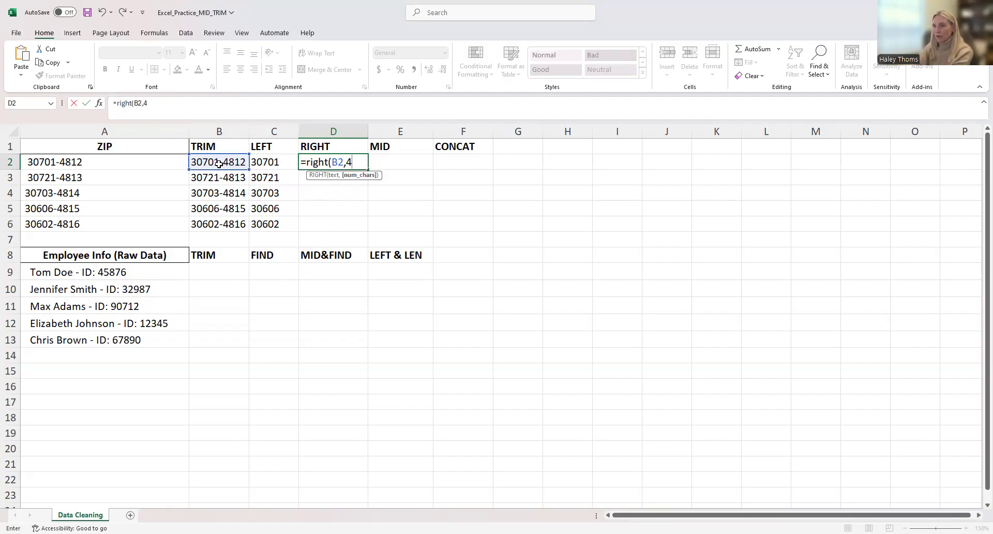
text())
key(Return)
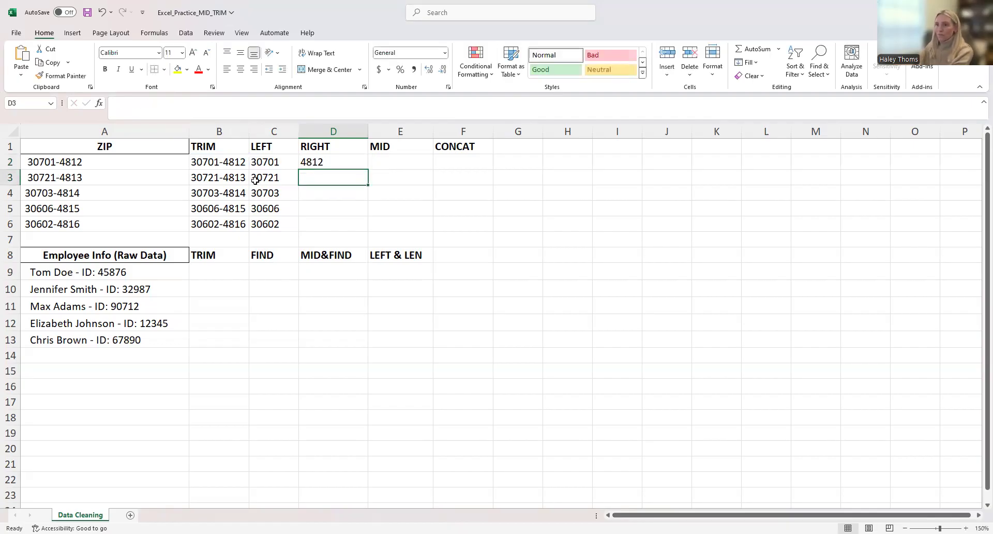
click(306, 163)
drag(367, 169, 365, 231)
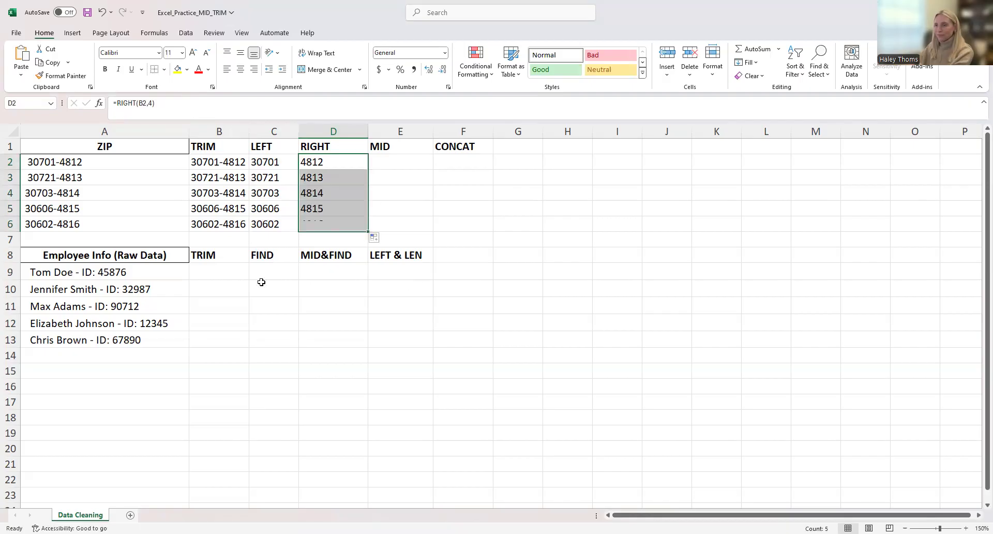
Compare the RIGHT and LEFT results in columns D and C with the trimmed ZIP code in B2.
click(326, 161)
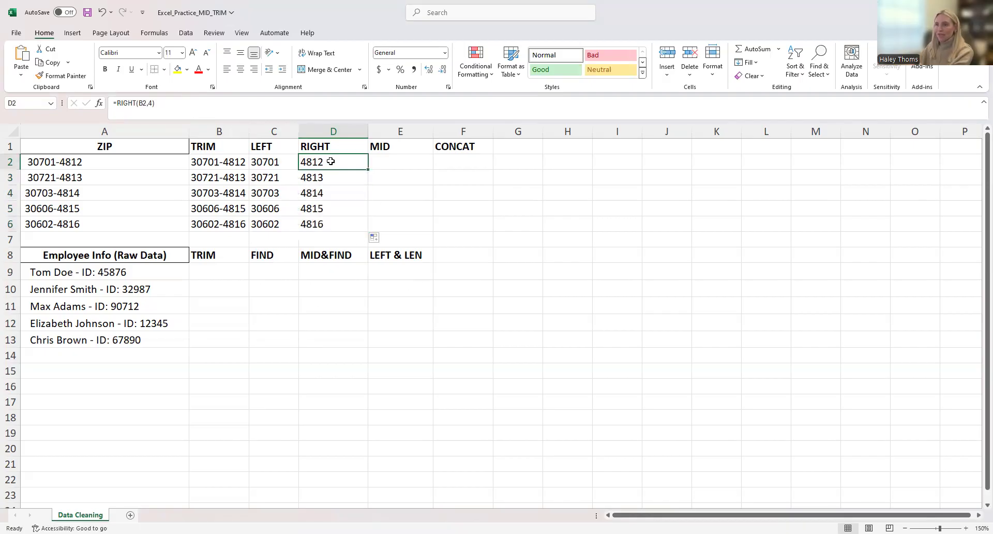
click(233, 162)
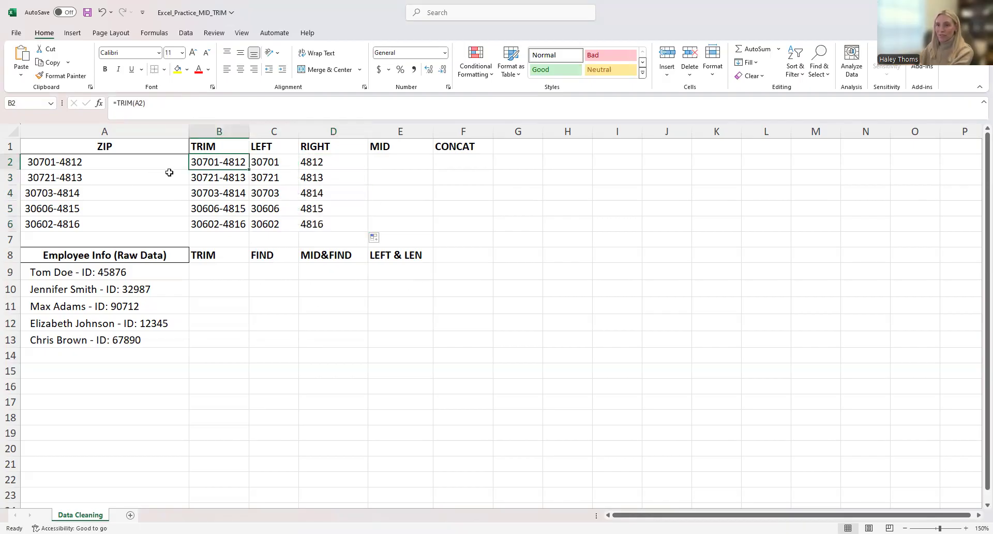
click(323, 163)
click(314, 192)
click(312, 223)
click(273, 162)
click(272, 179)
click(276, 215)
Extract the sixth character of each trimmed ZIP with =MID(B2,6,1) in E2, filled down to E6.
click(386, 162)
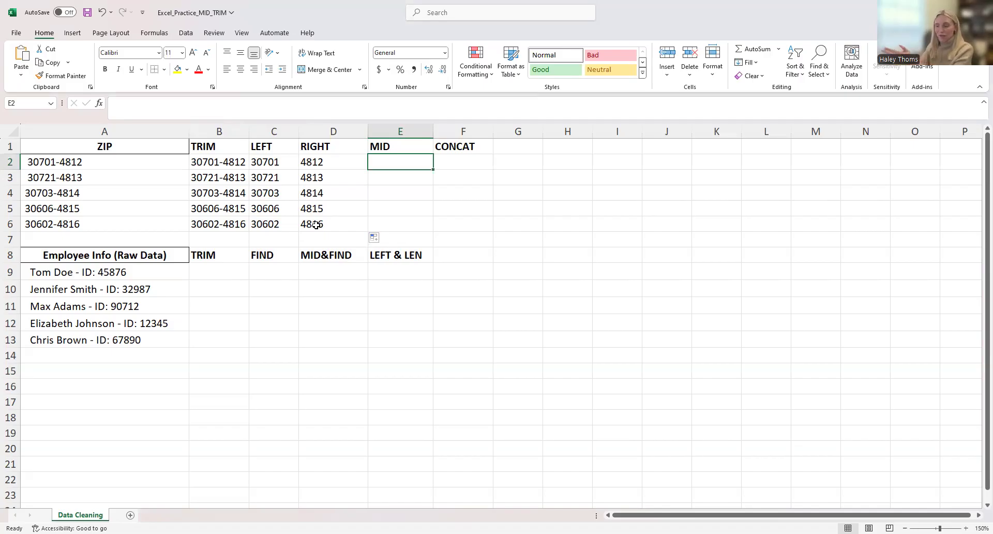
text(=)
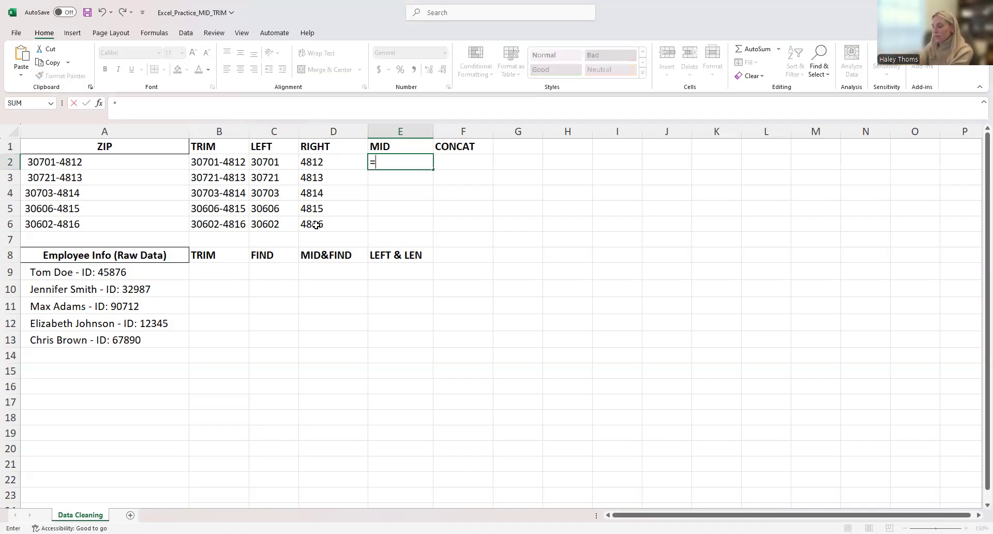
text(MID()
click(226, 166)
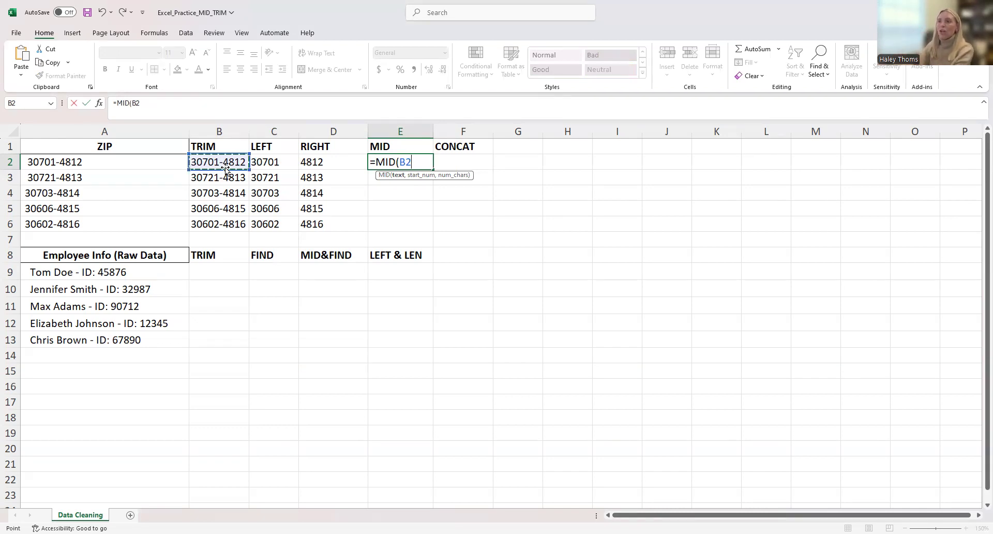
text(,6)
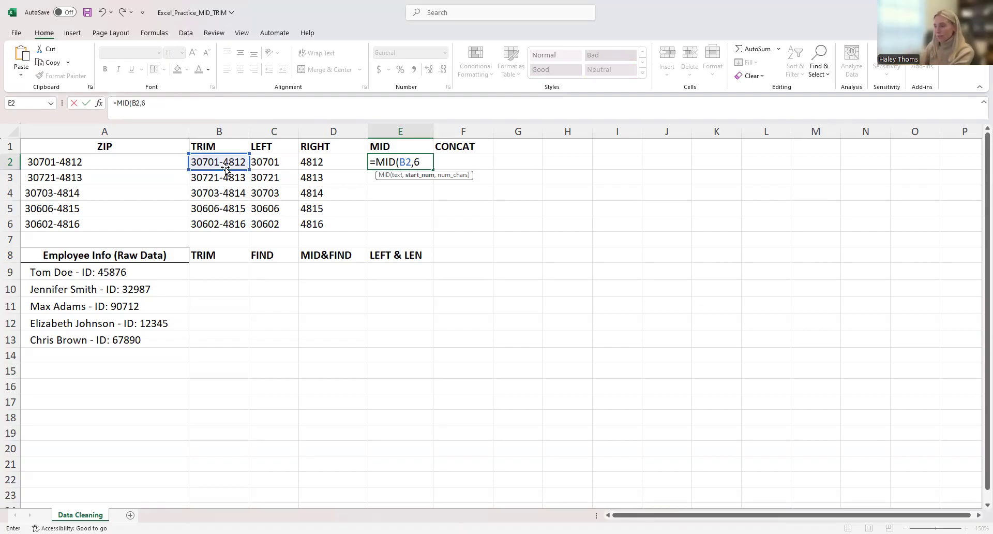
text(,1)
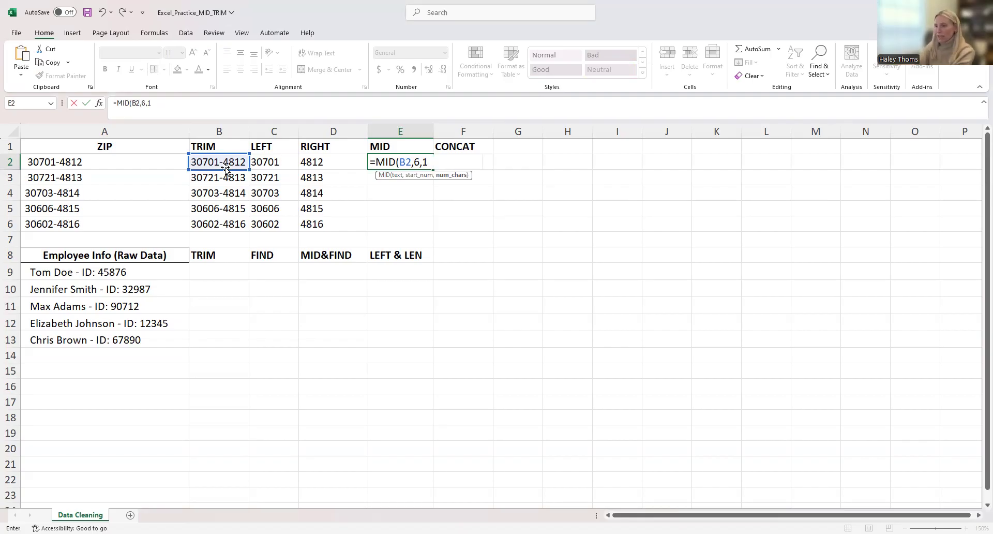
key(Return)
click(419, 165)
drag(435, 170, 422, 227)
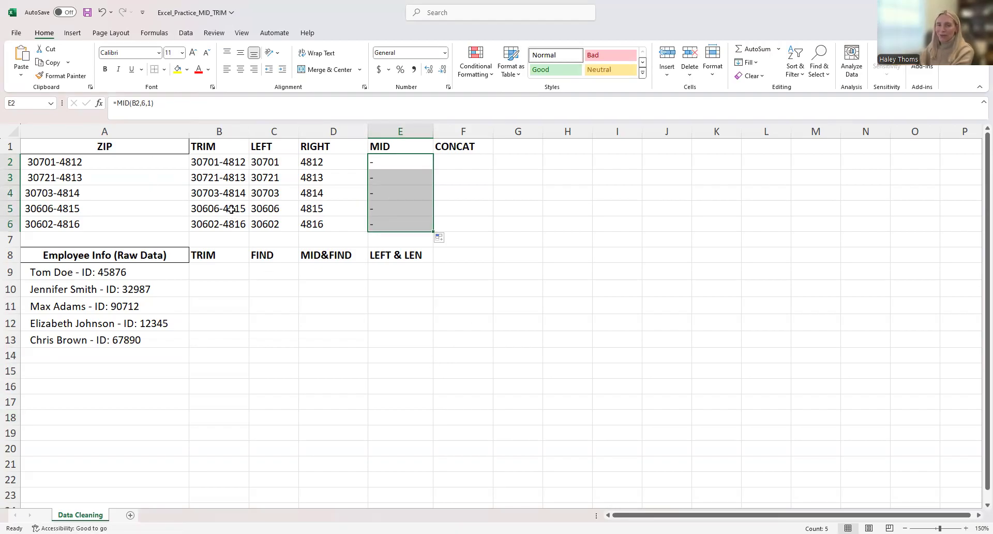
Recombine the first ZIP's LEFT, MID and RIGHT parts in F2 with =CONCAT(C2,E2,D2).
click(453, 168)
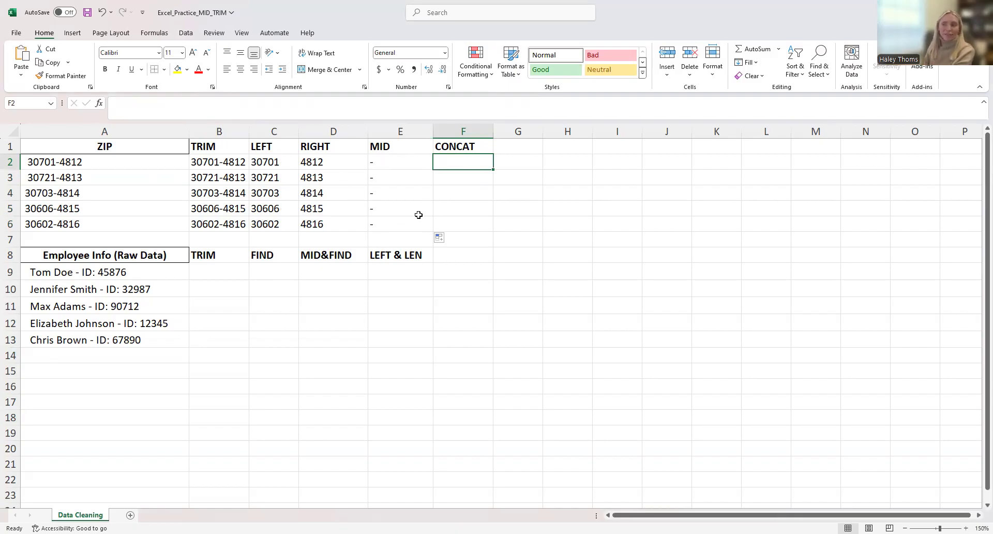
text(=)
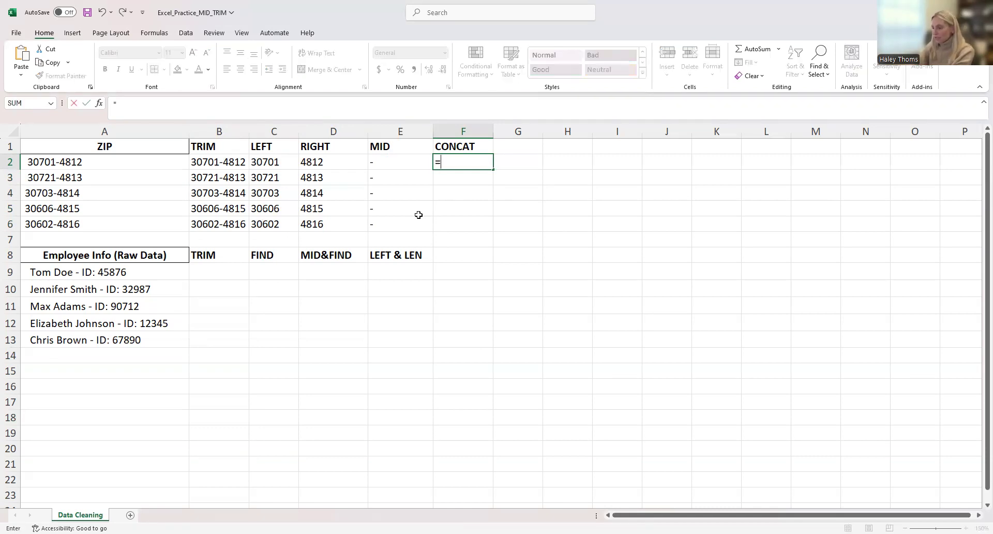
text(CONCAT)
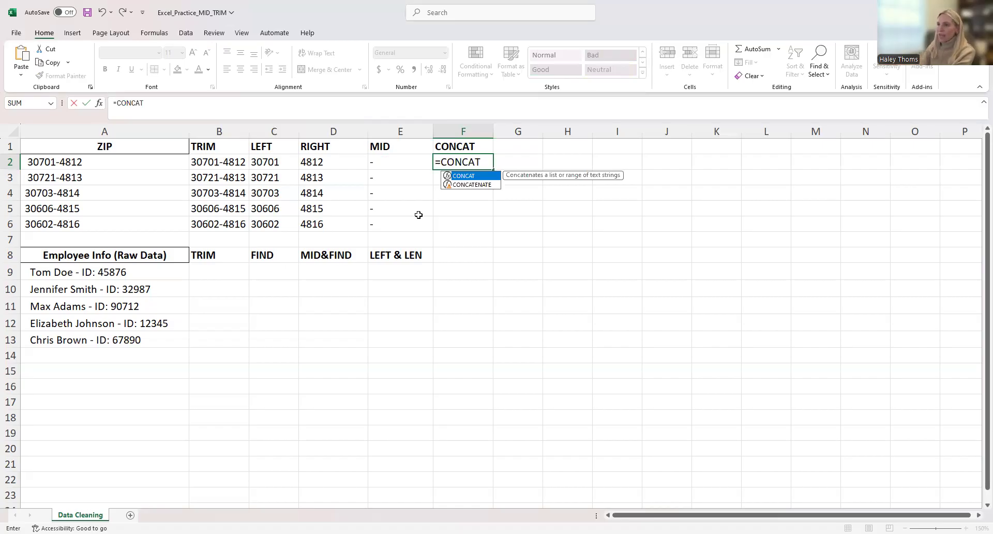
text(()
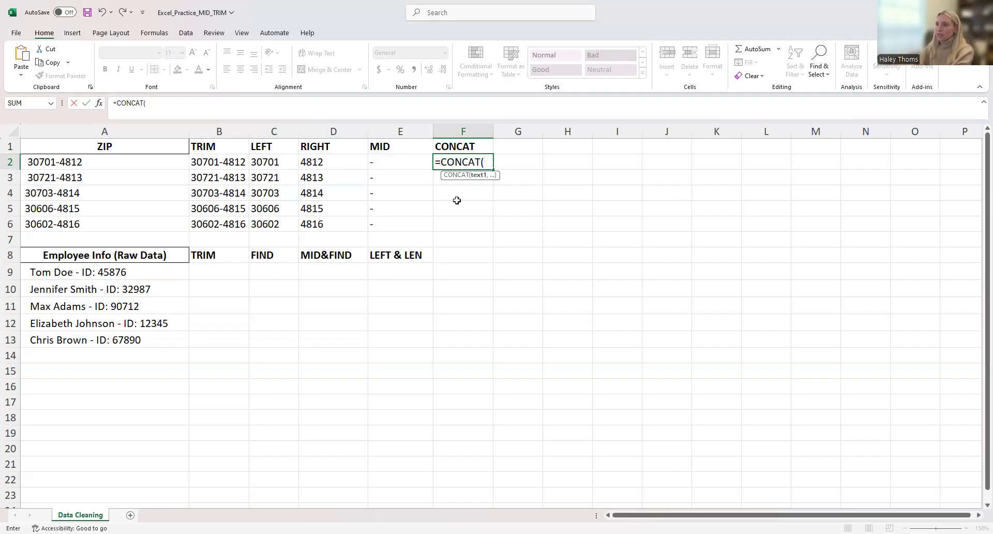
click(276, 162)
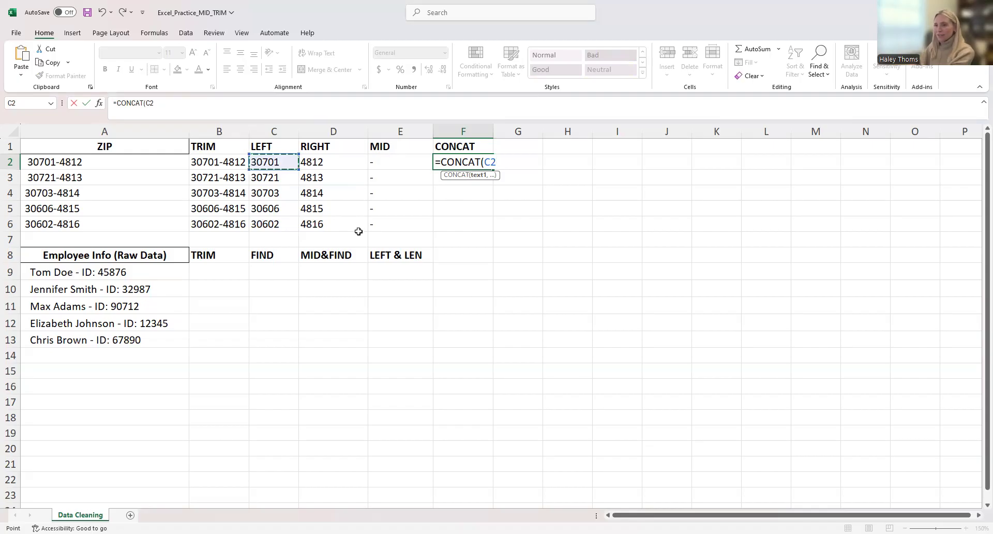
text(,)
click(380, 166)
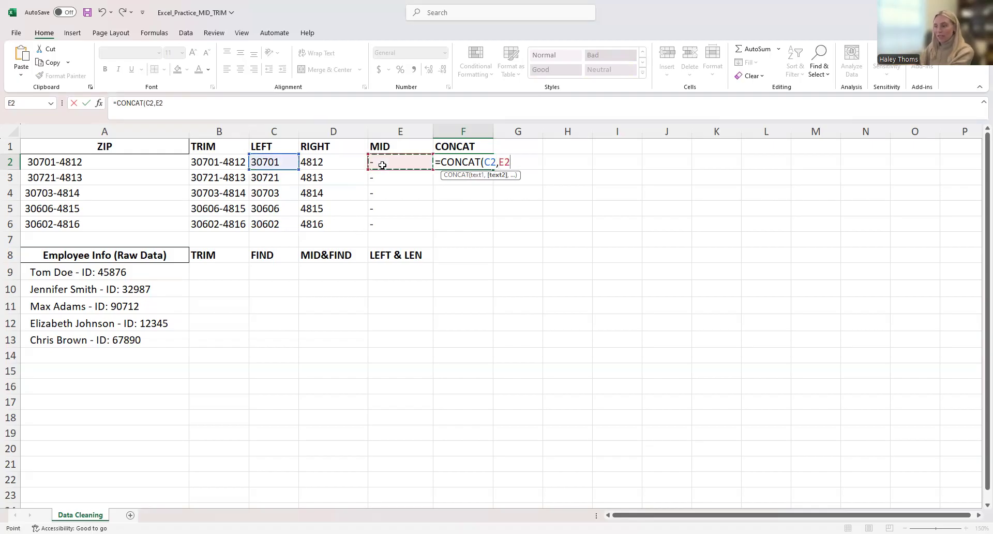
text(,)
click(343, 163)
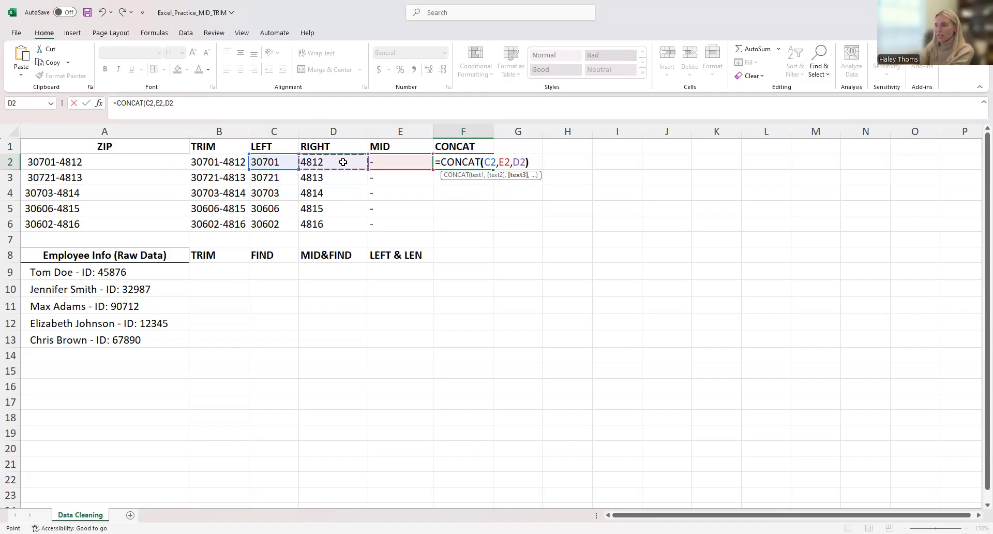
key(Return)
click(466, 163)
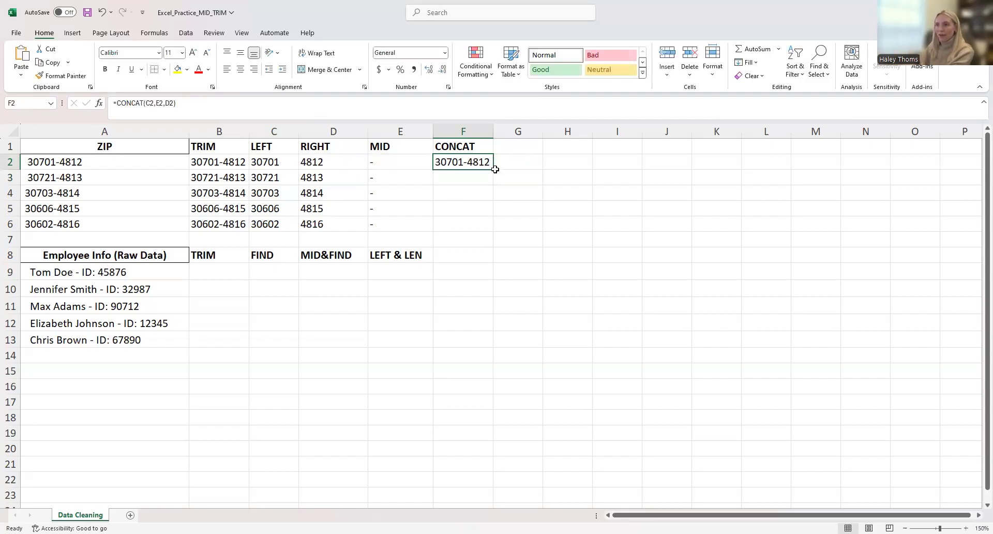
Compare the CONCAT result in F2 with the trimmed ZIP in B2, and fill the formula down to F6.
click(213, 162)
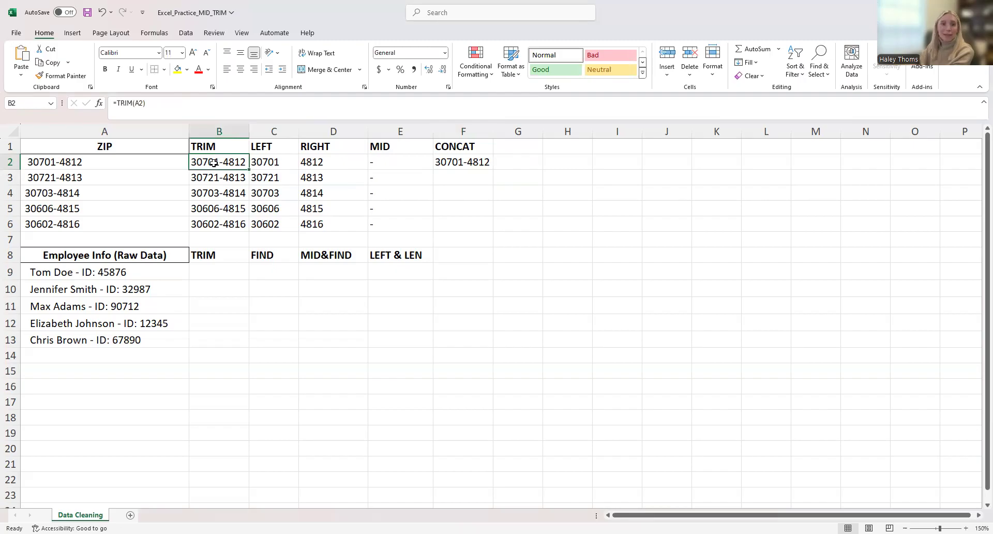
click(459, 164)
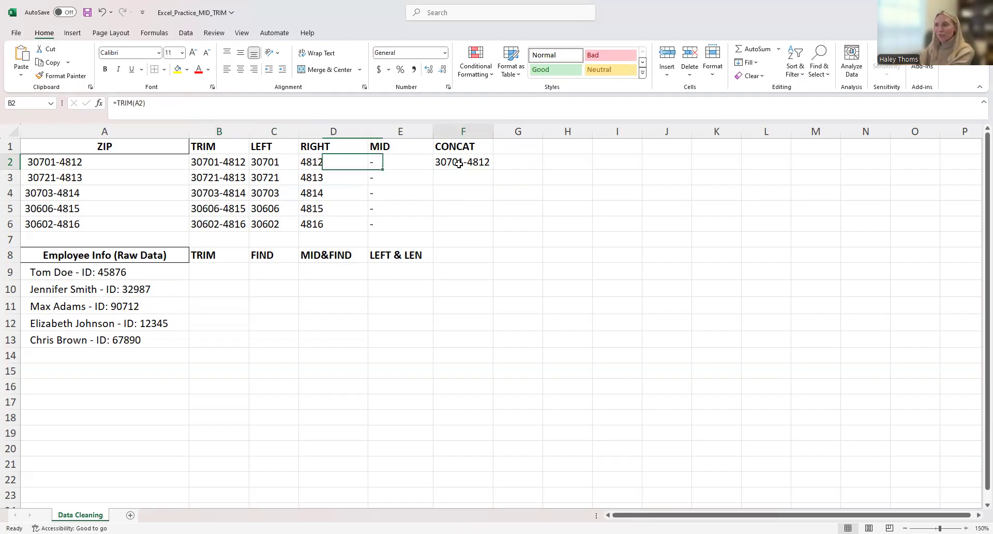
drag(492, 169, 486, 228)
click(462, 206)
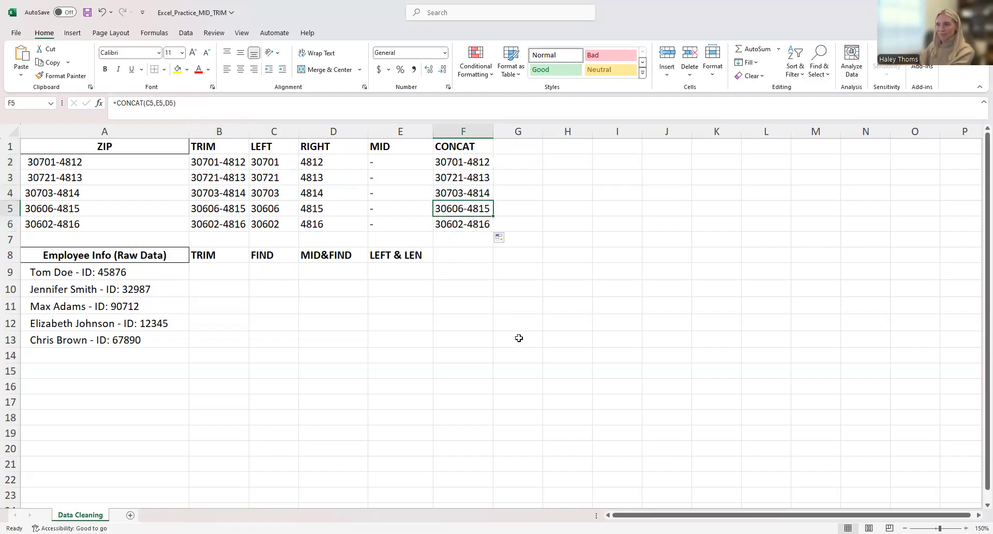
Label G1 as "&" and join the first ZIP's parts in G2 with =C2&E2&D2.
click(511, 148)
text(&)
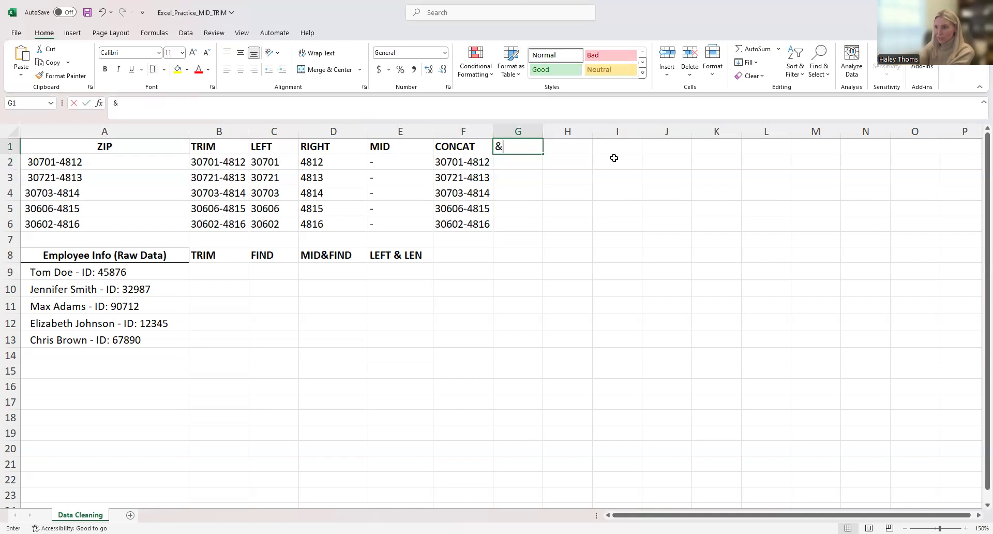
click(531, 165)
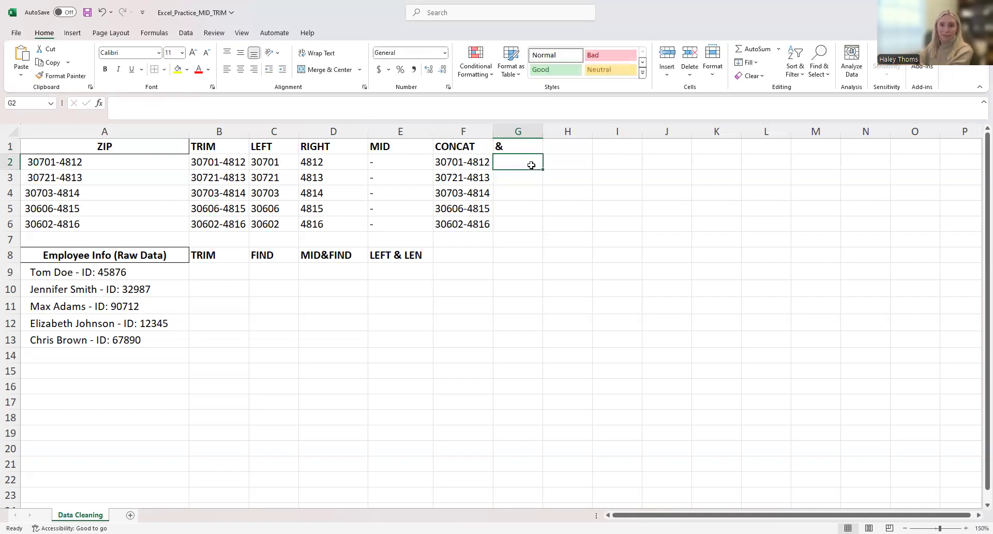
text(=)
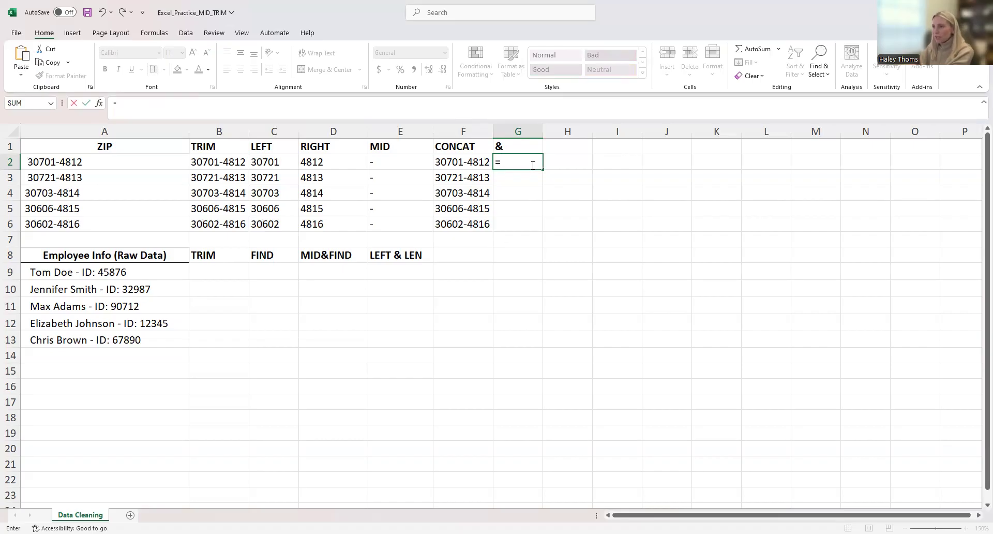
click(269, 162)
text(&)
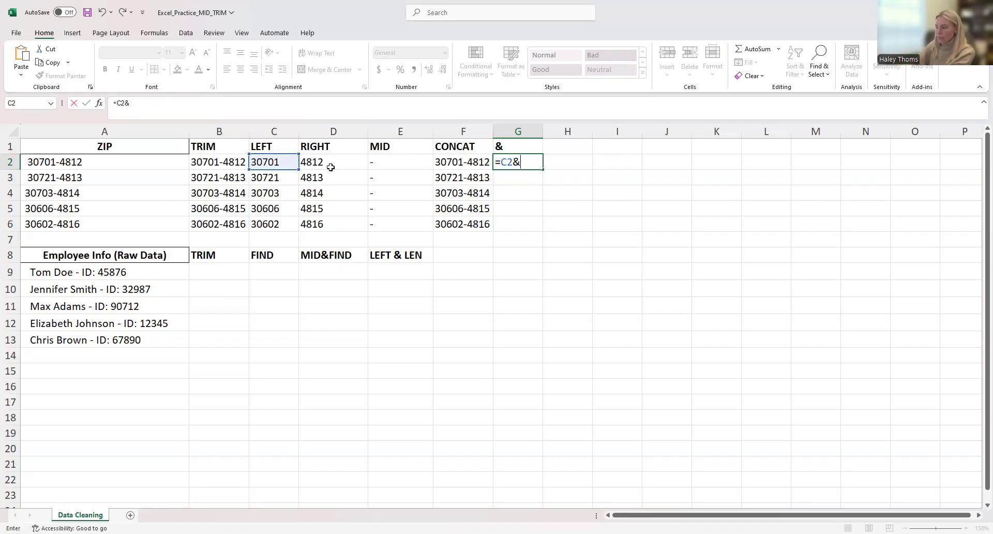
click(383, 164)
text(&)
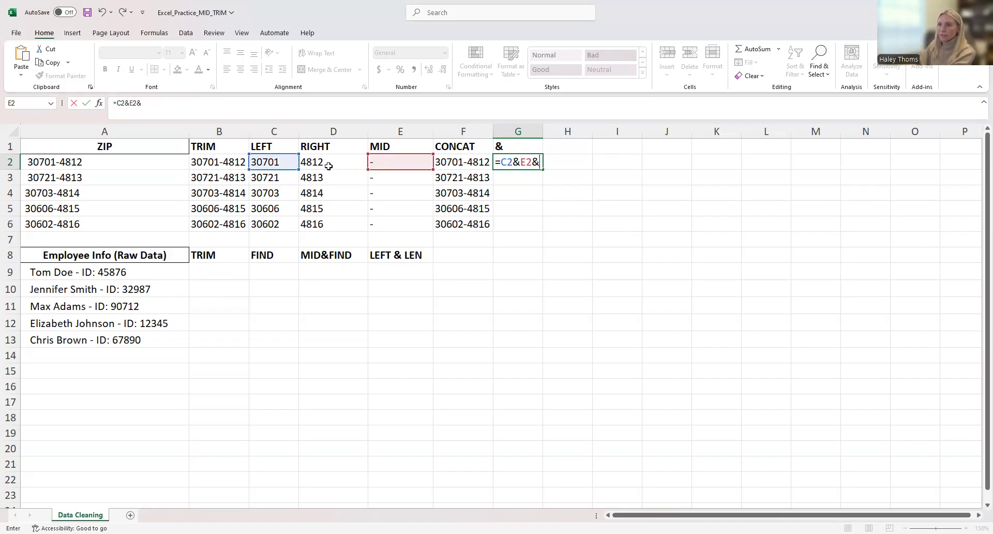
click(327, 165)
key(Return)
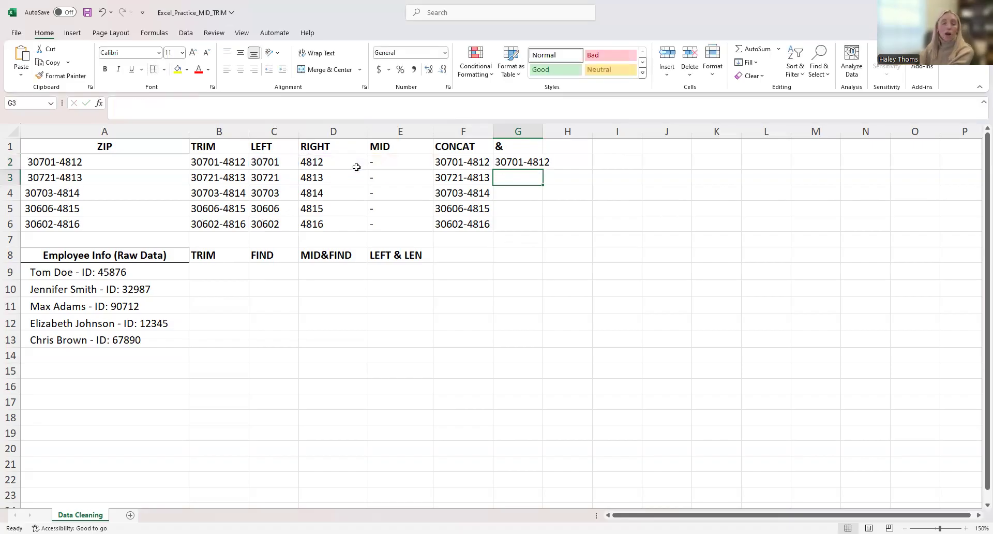
Fill the ampersand formula from G2 down to G6.
click(537, 165)
drag(546, 189, 543, 230)
click(510, 288)
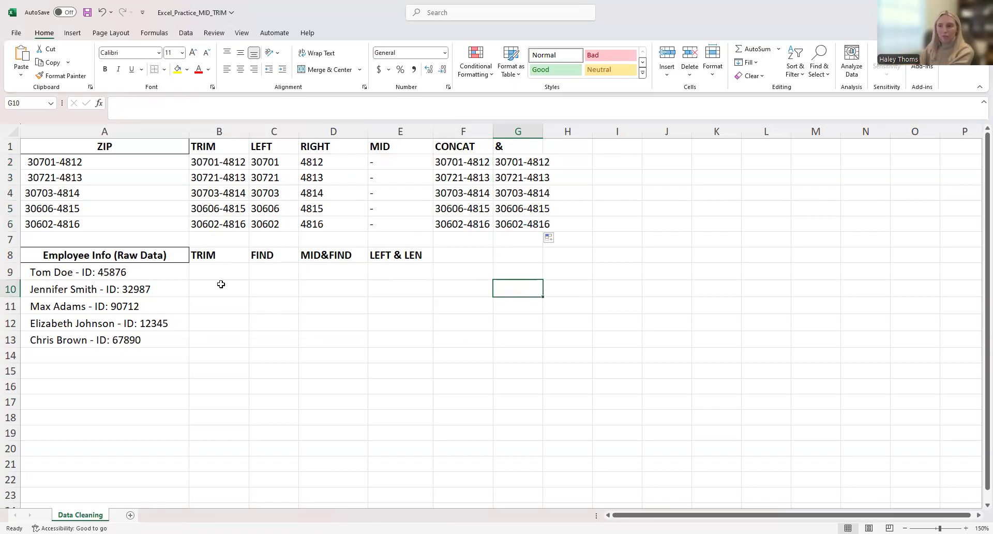
Remove extra spaces from the raw employee entries with =TRIM(A9) in B9, filled down to B13.
click(237, 272)
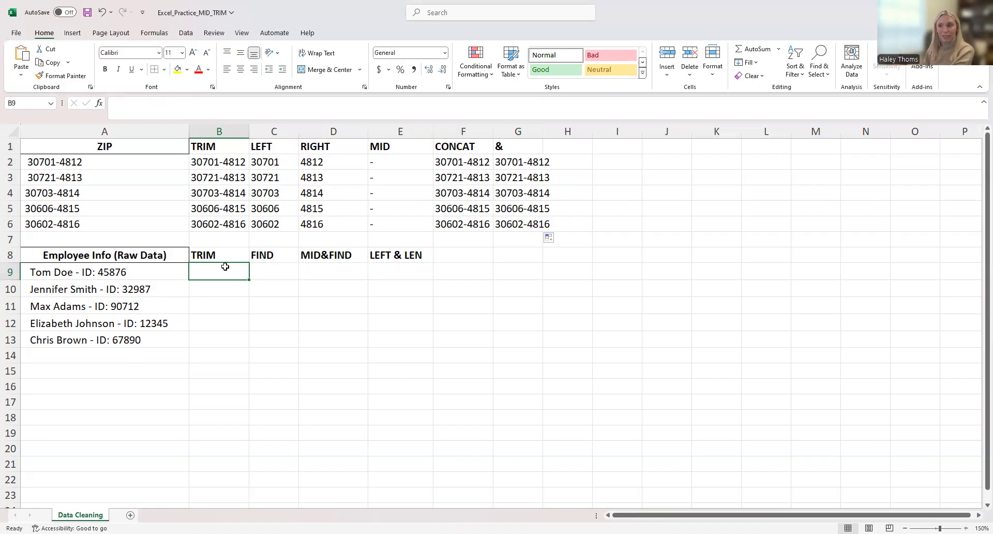
text(=)
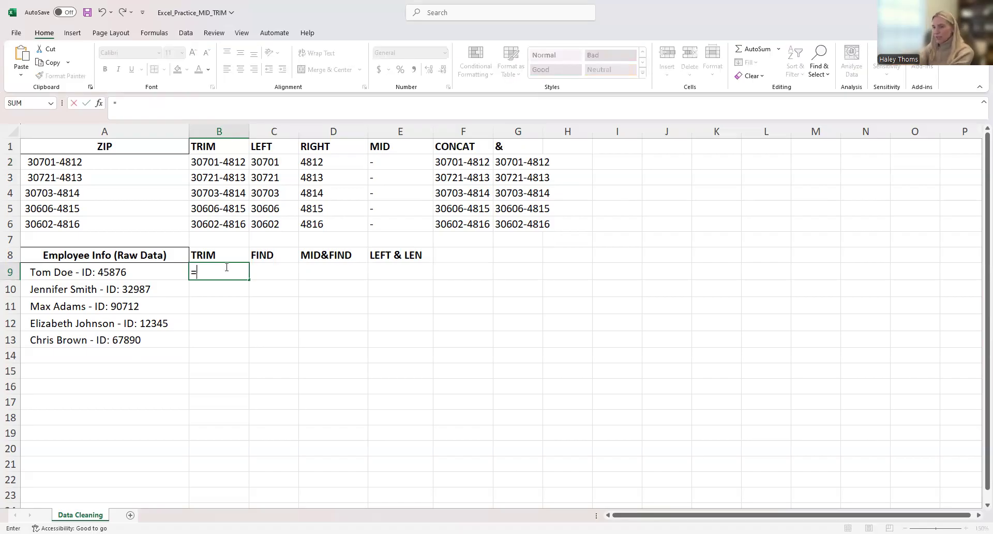
text(TRIM)
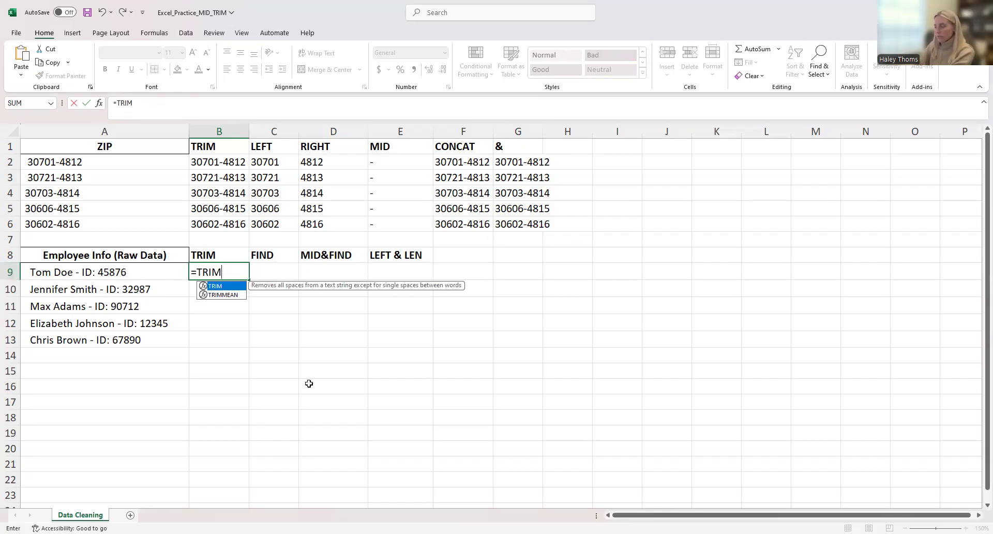
text(()
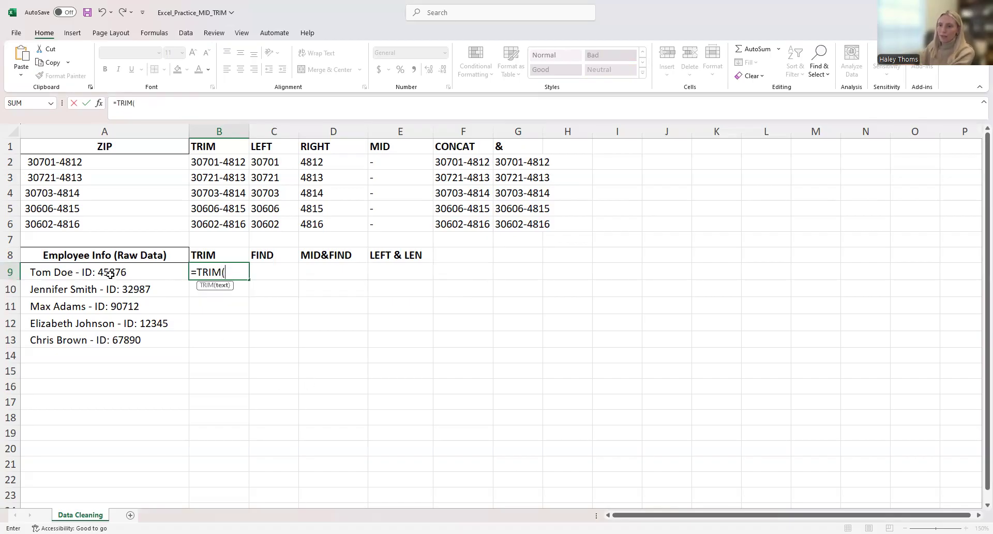
click(110, 273)
text())
key(Return)
click(248, 278)
drag(249, 281, 243, 346)
Autofit column B's width to the trimmed employee entries.
click(308, 337)
click(271, 260)
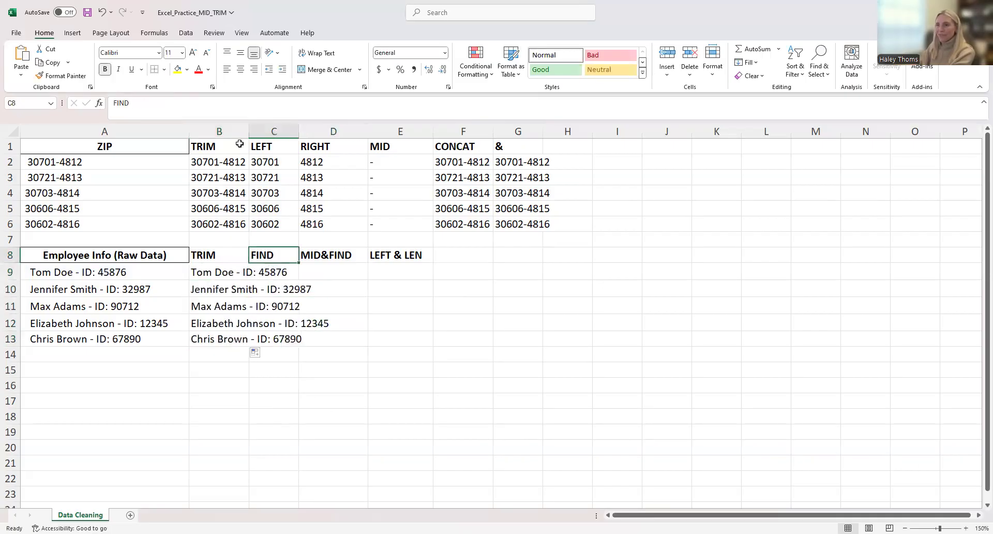
double_click(248, 131)
Try to locate the text ID in the first employee entry by entering =FIND(A9,"ID") in C9.
click(346, 267)
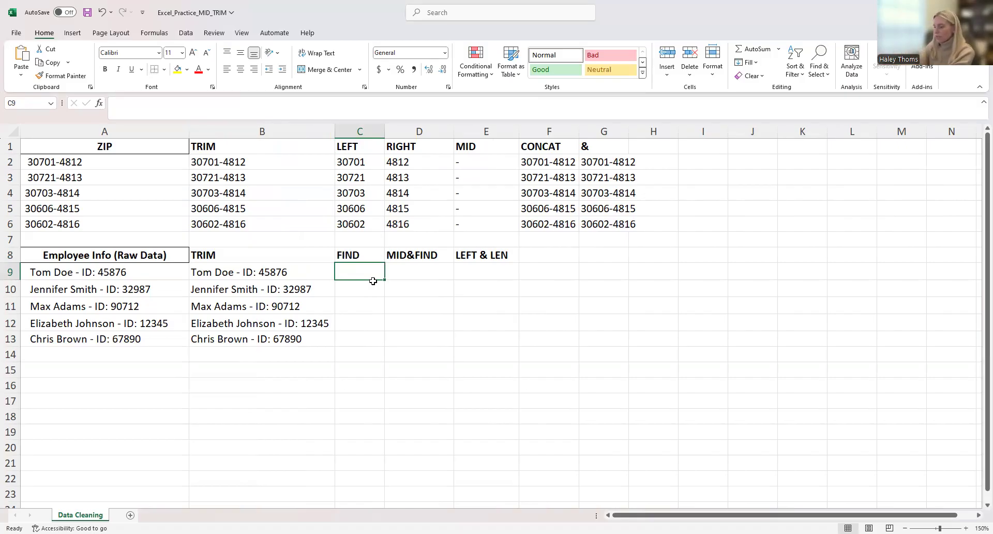
text(=FIND()
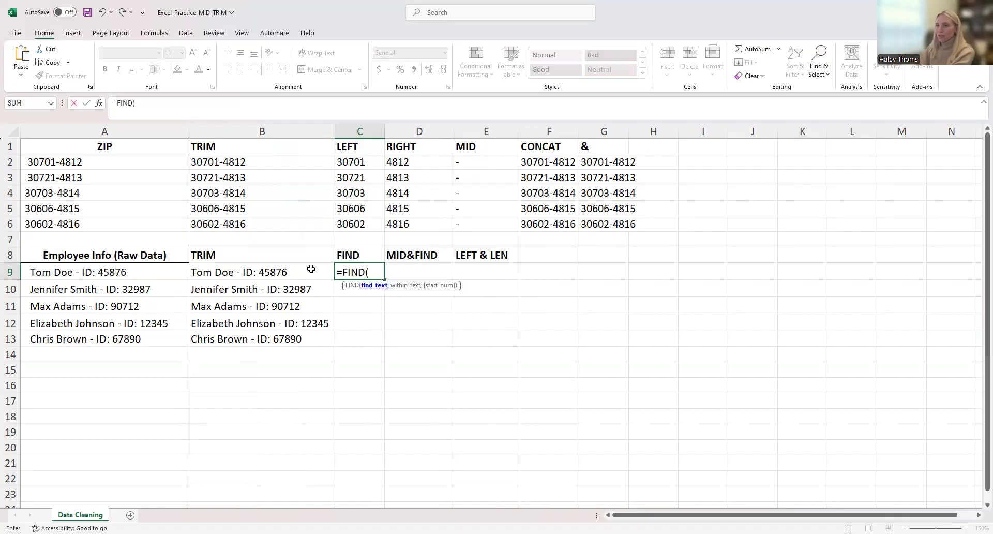
click(118, 272)
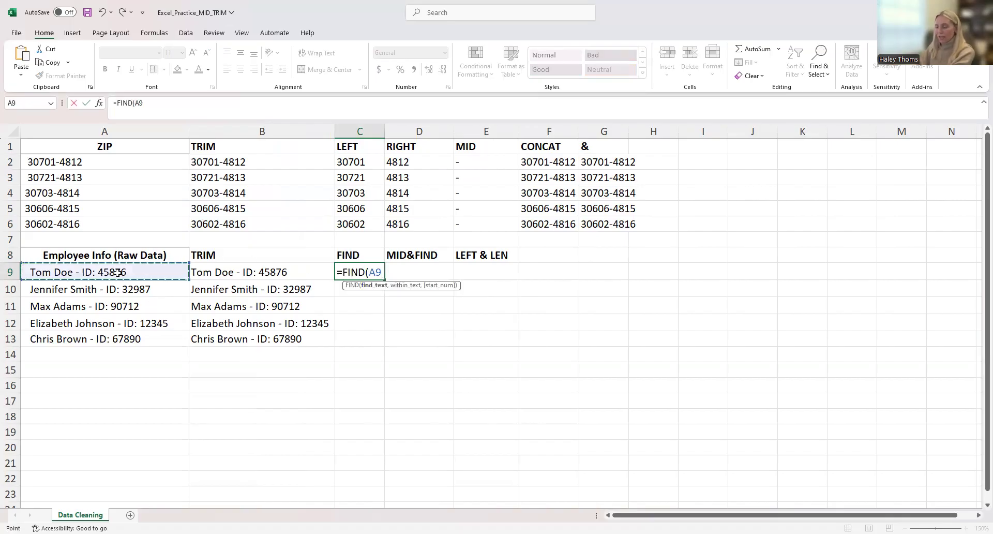
text(,)
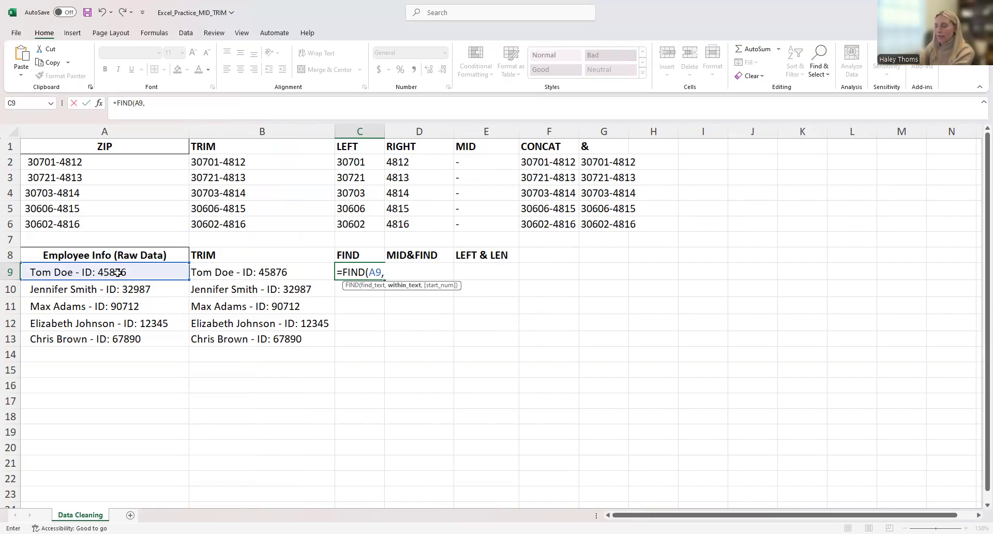
text("ID")
key(Return)
key(Up)
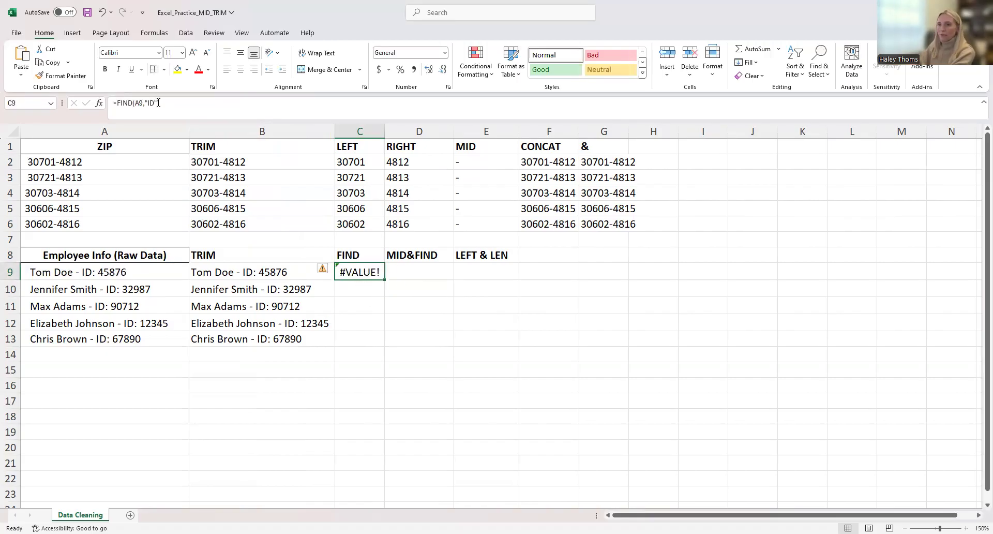
Replace the arguments of the FIND formula in C9 so that it reads =FIND("ID",A9).
drag(159, 103, 137, 102)
key(BackSpace)
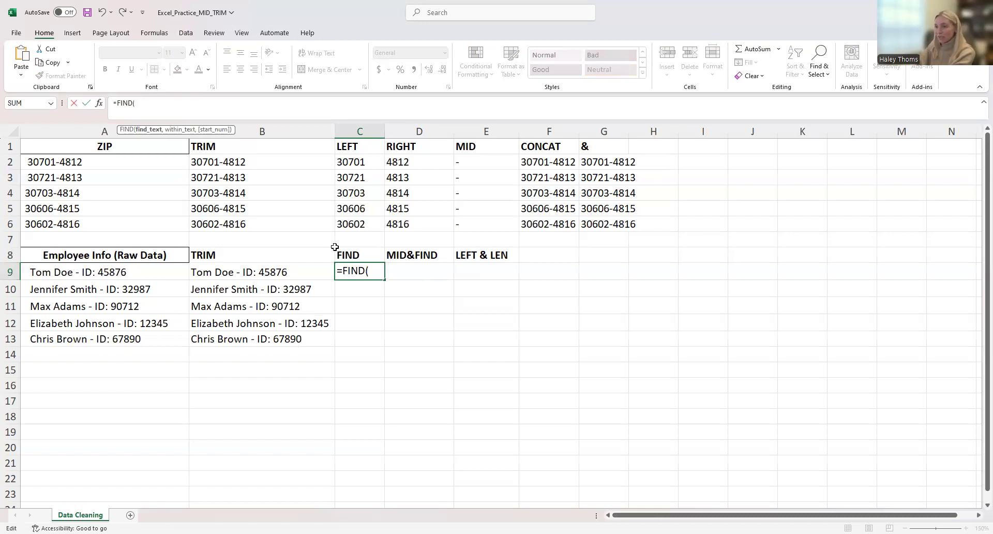
text("ID",)
click(132, 275)
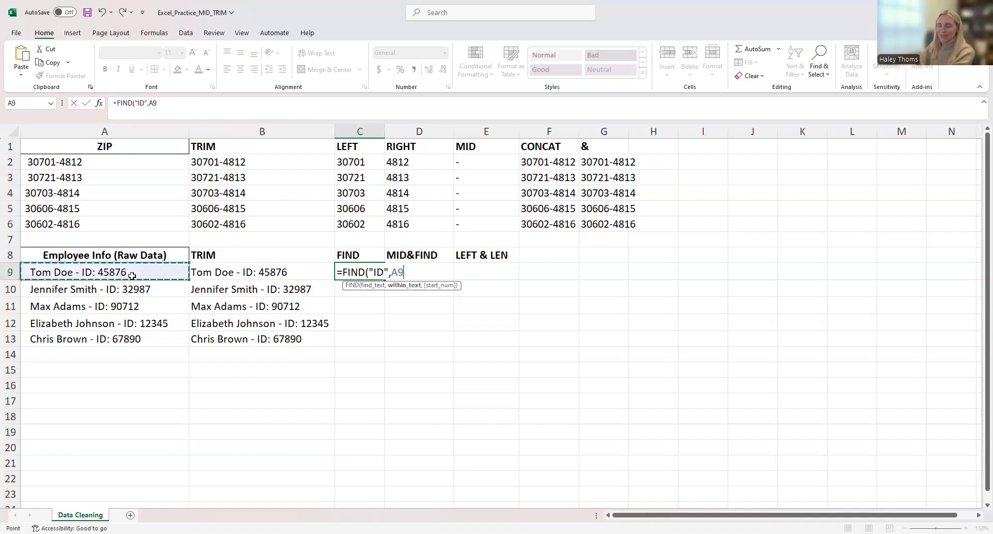
key(Return)
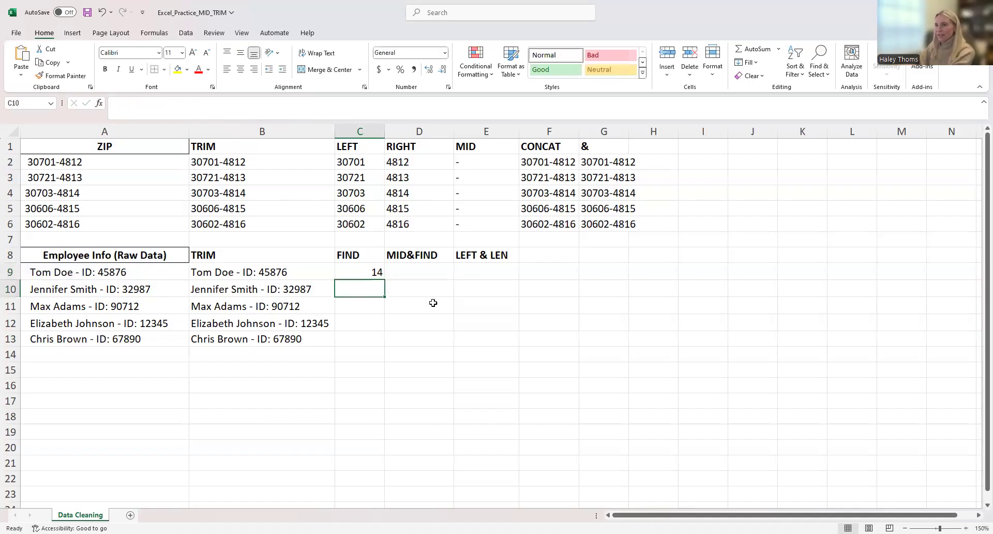
Change the FIND formula in C9 to =FIND("ID",B9) so it searches the trimmed entry, and fill it down to C13.
click(346, 269)
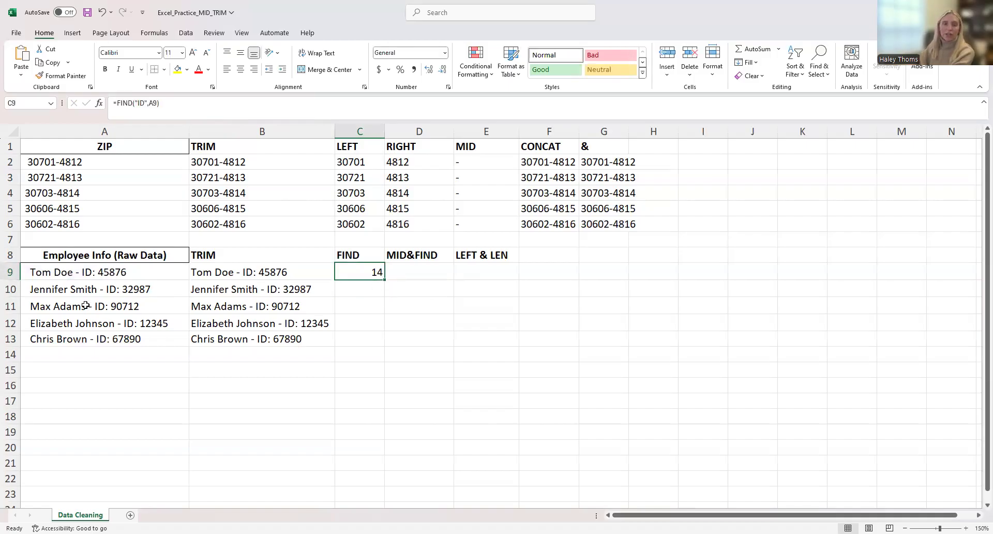
double_click(363, 273)
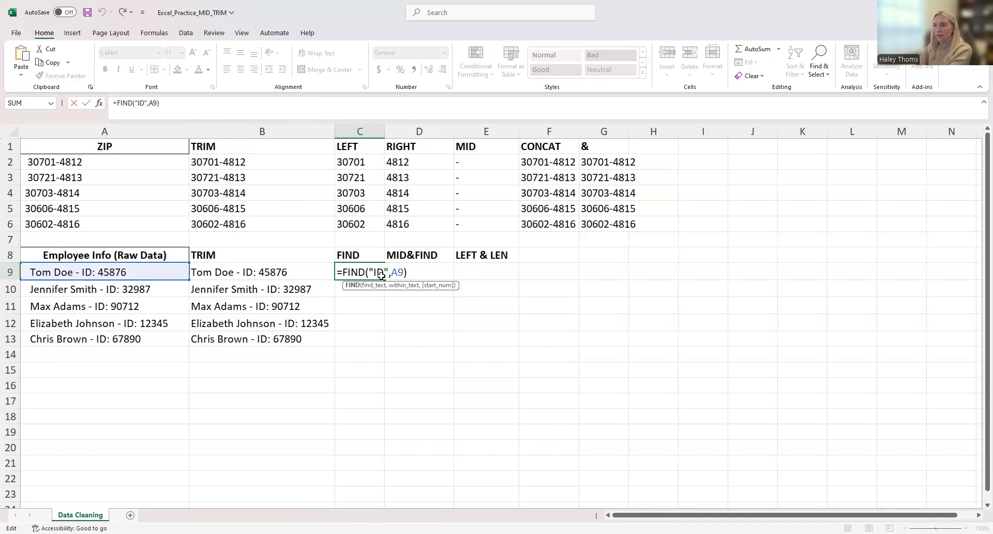
key(ctrl+Return)
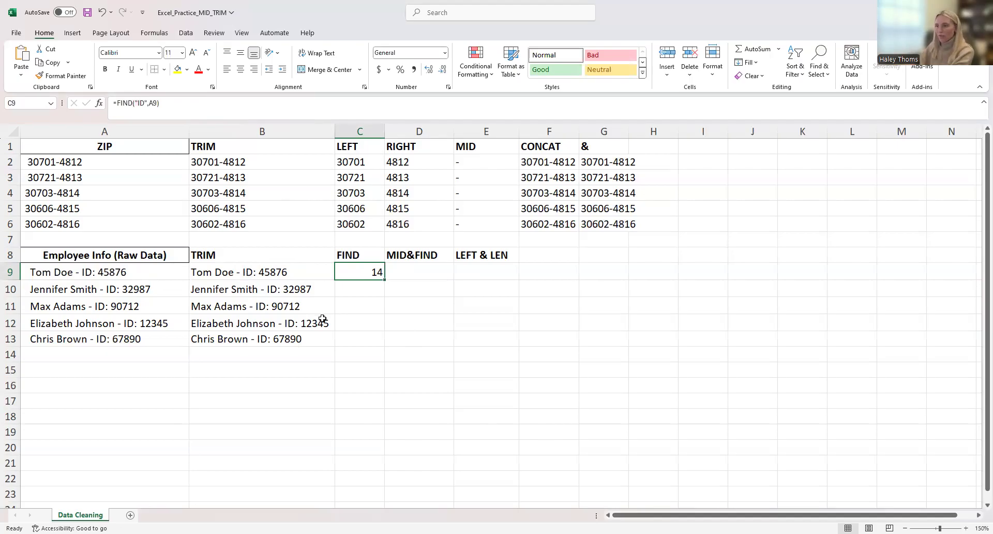
double_click(155, 103)
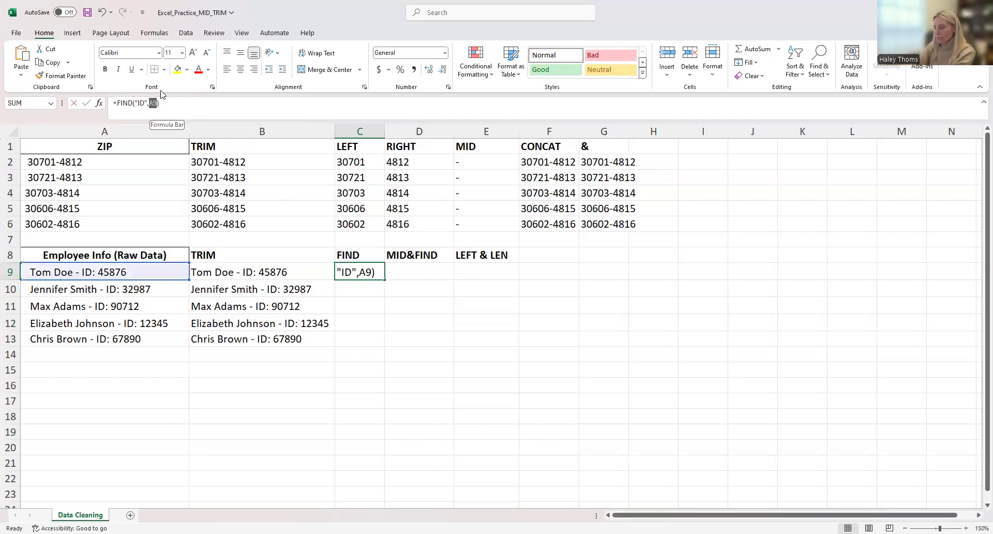
text(B9)
key(Return)
click(362, 269)
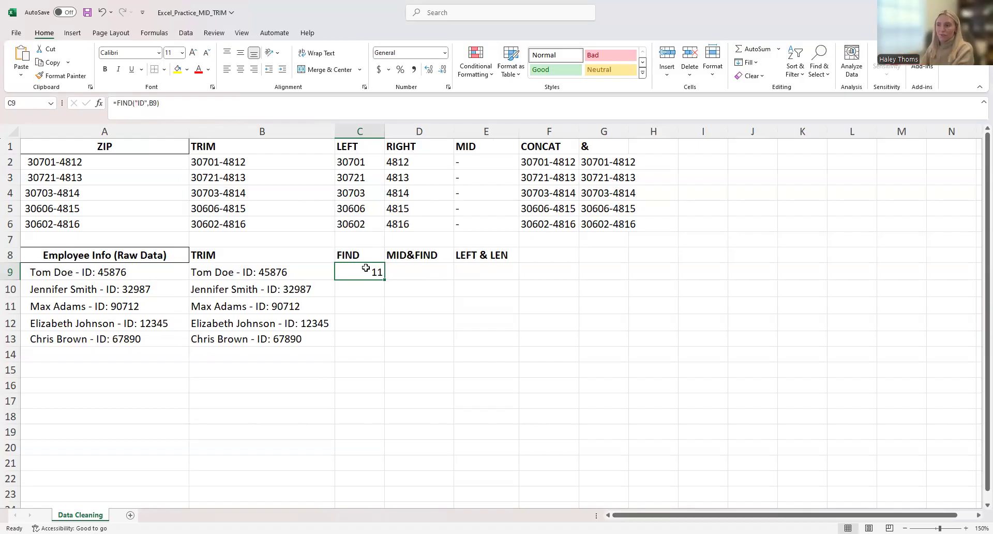
drag(384, 279, 375, 341)
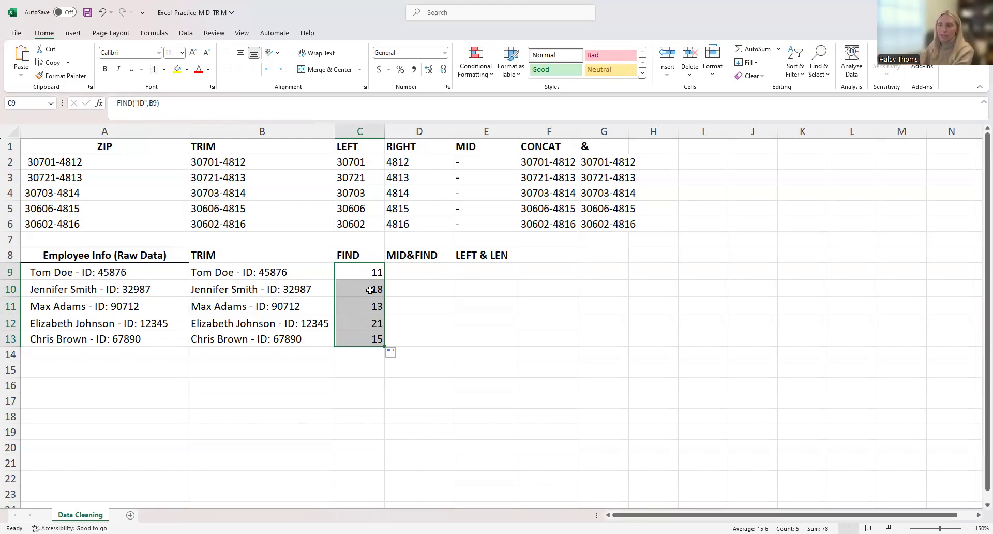
Extract the employee ID numbers with =MID(B9,FIND("ID",B9)+4,5) in D9, filled down to D13.
click(404, 267)
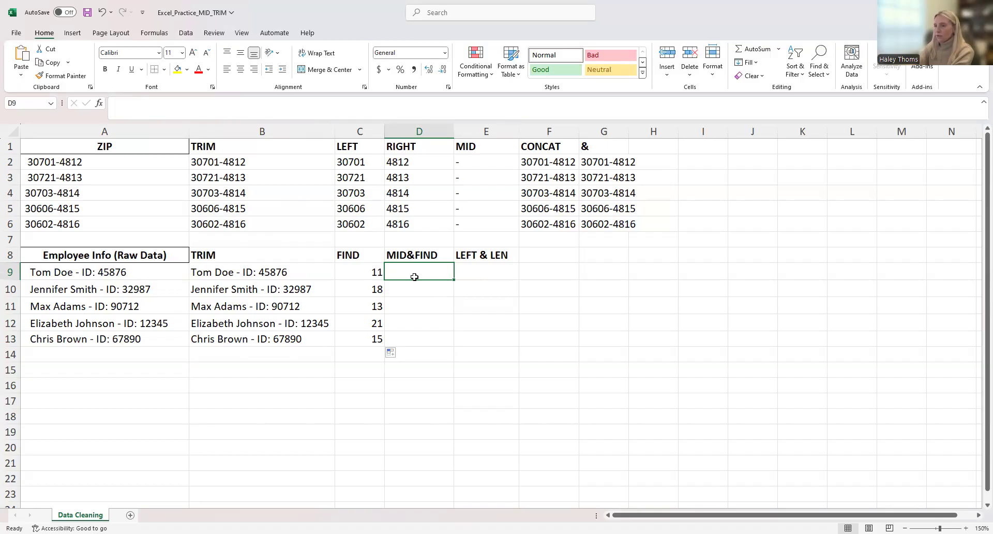
text(=)
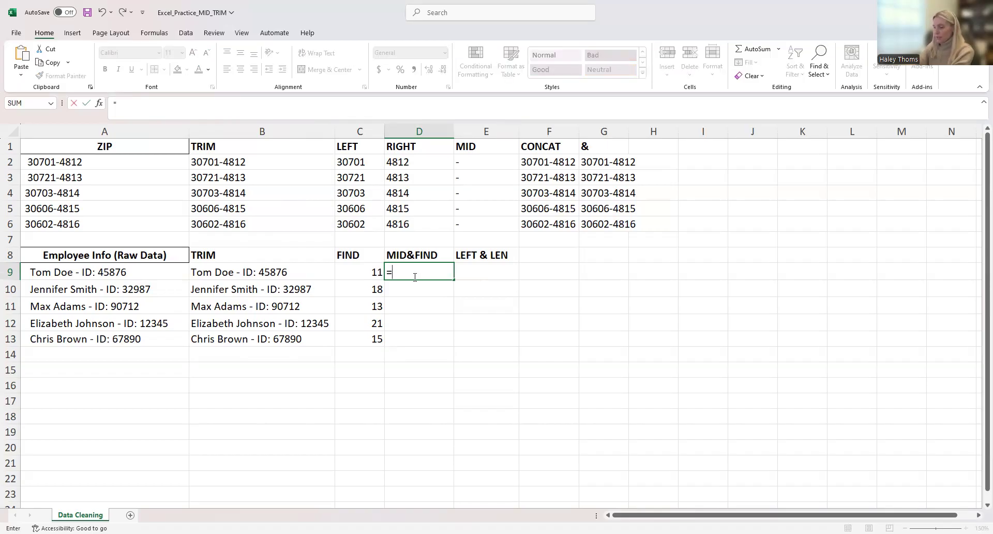
text(MID()
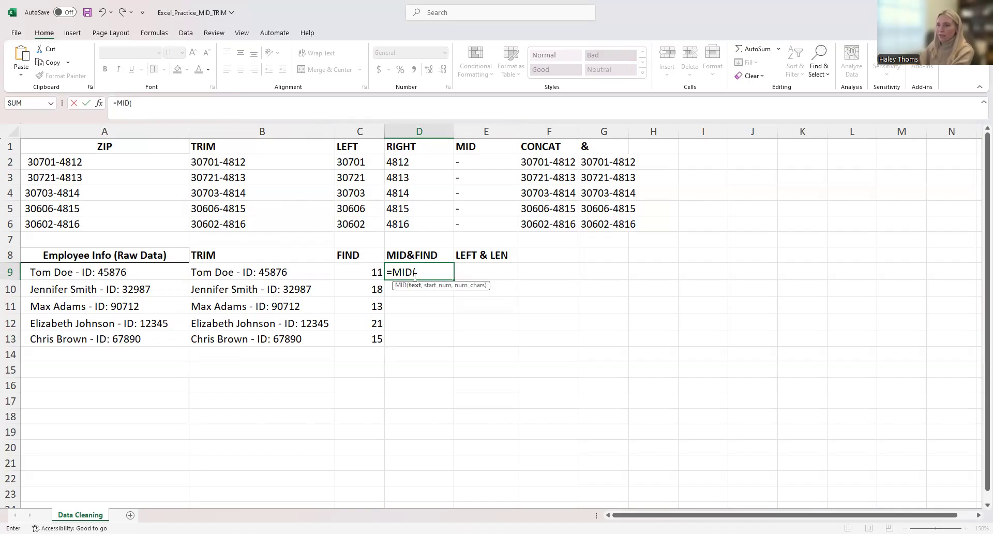
click(236, 272)
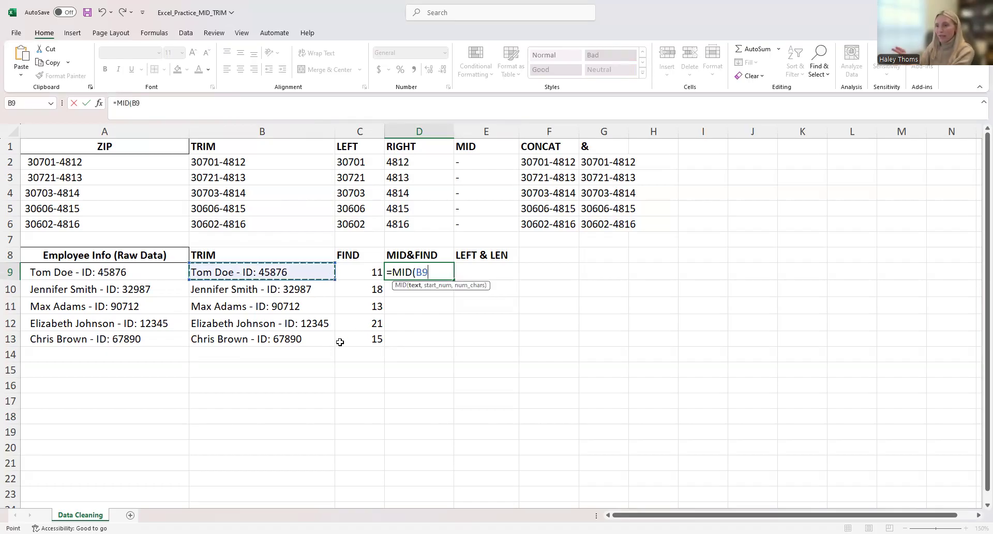
text(,)
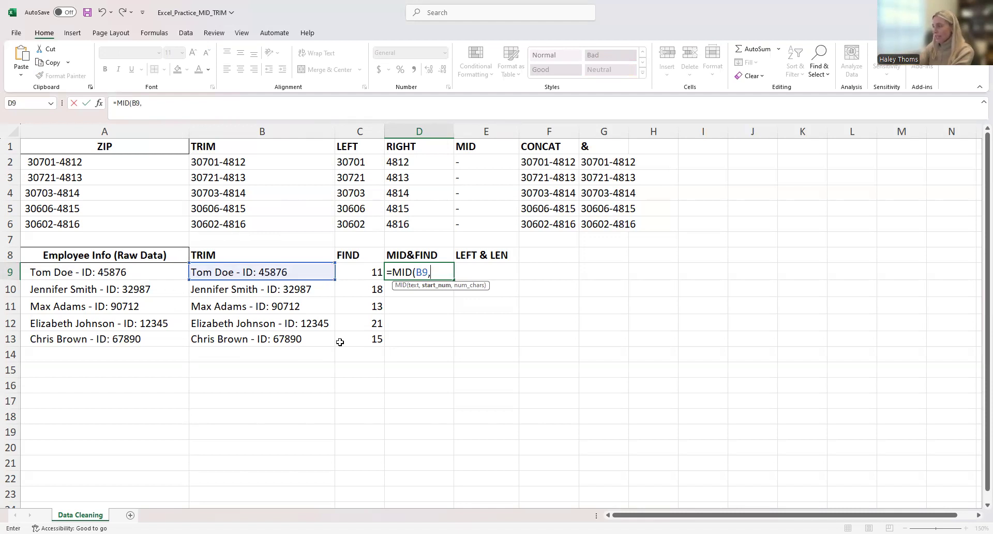
text(FIND("ID")
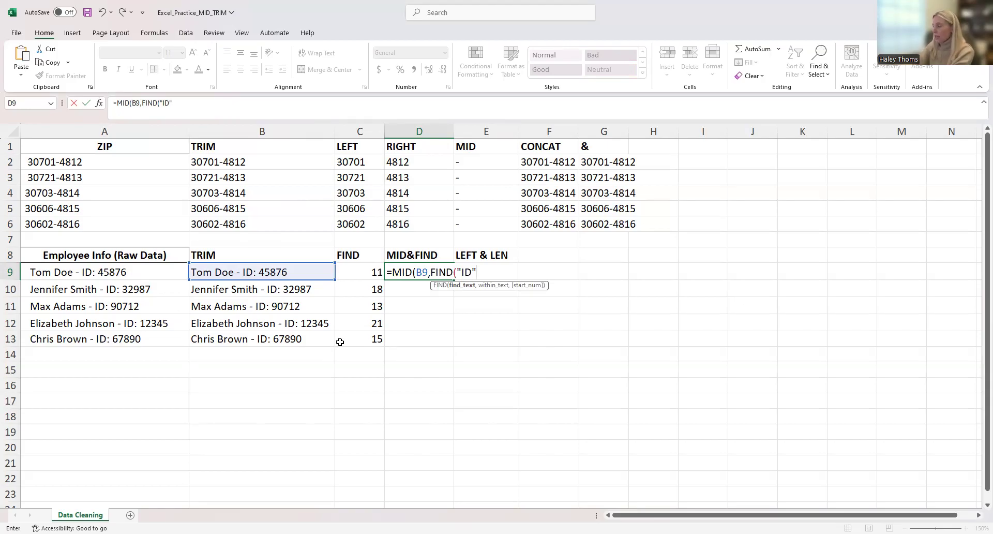
text(,)
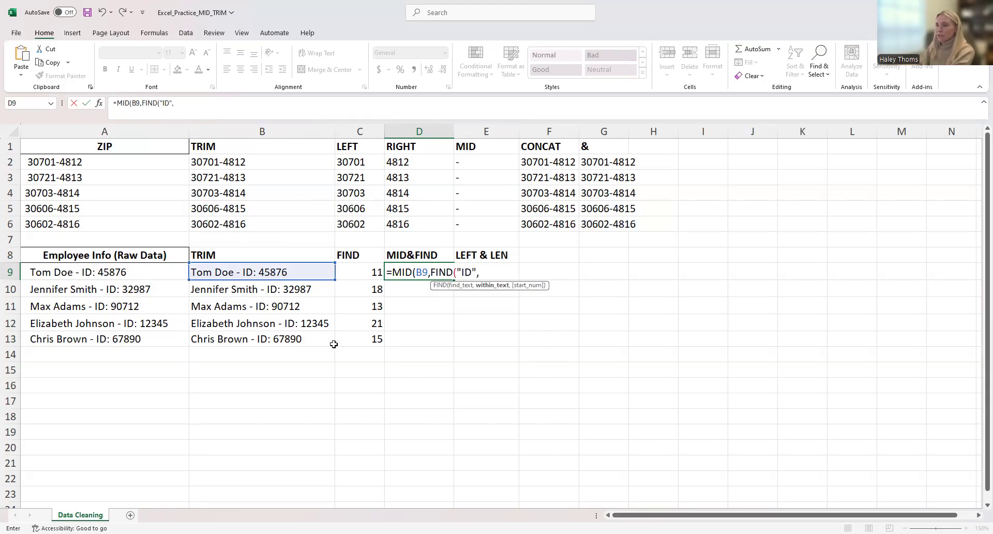
click(276, 279)
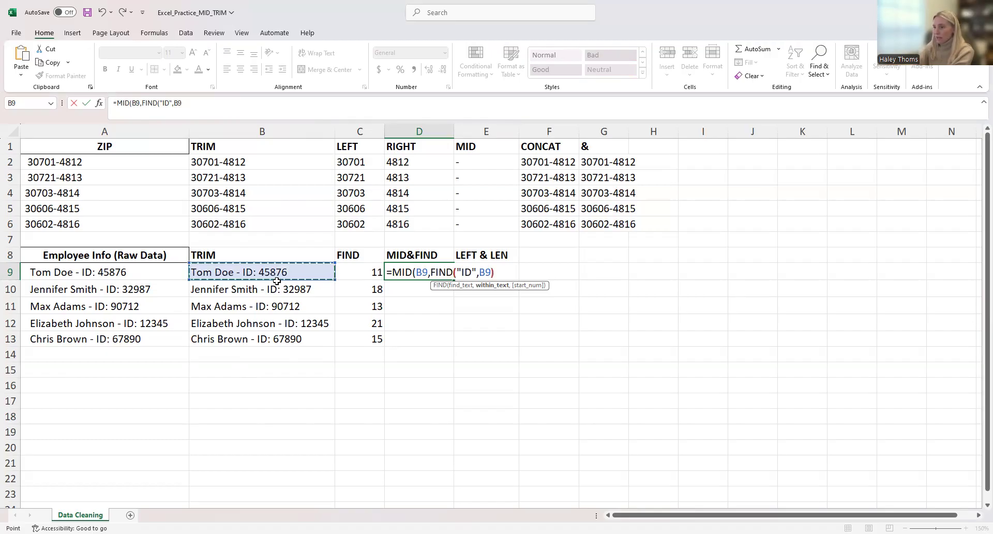
text()+)
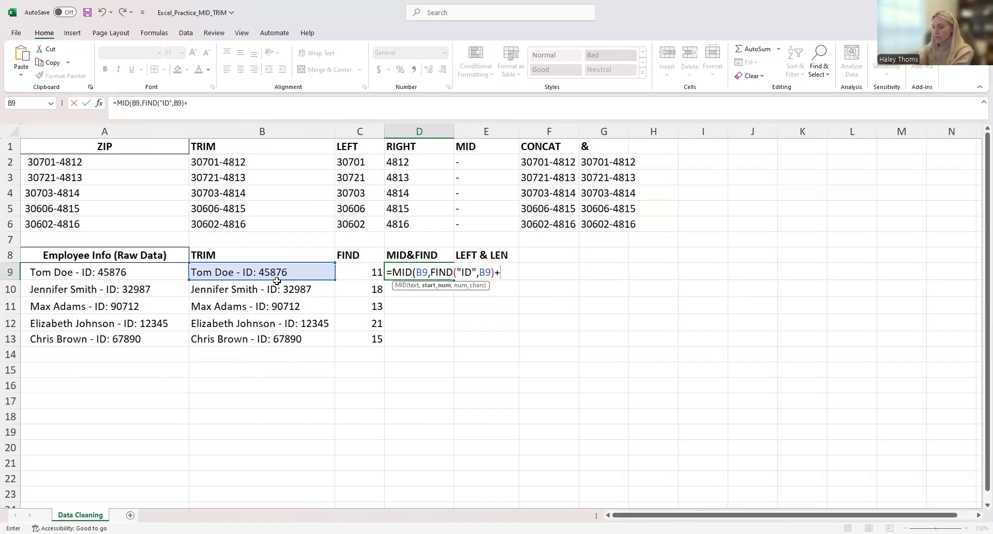
text(4)
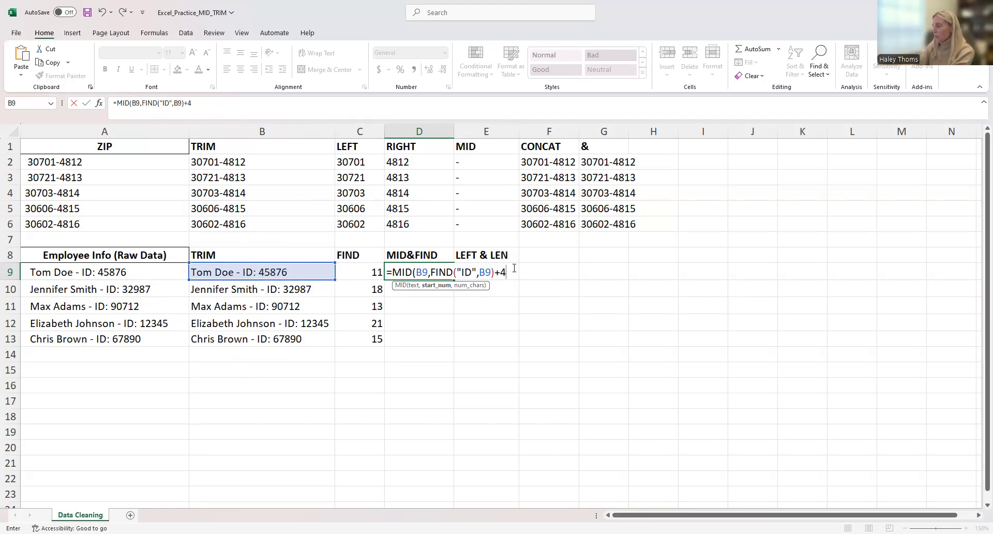
text(,5)
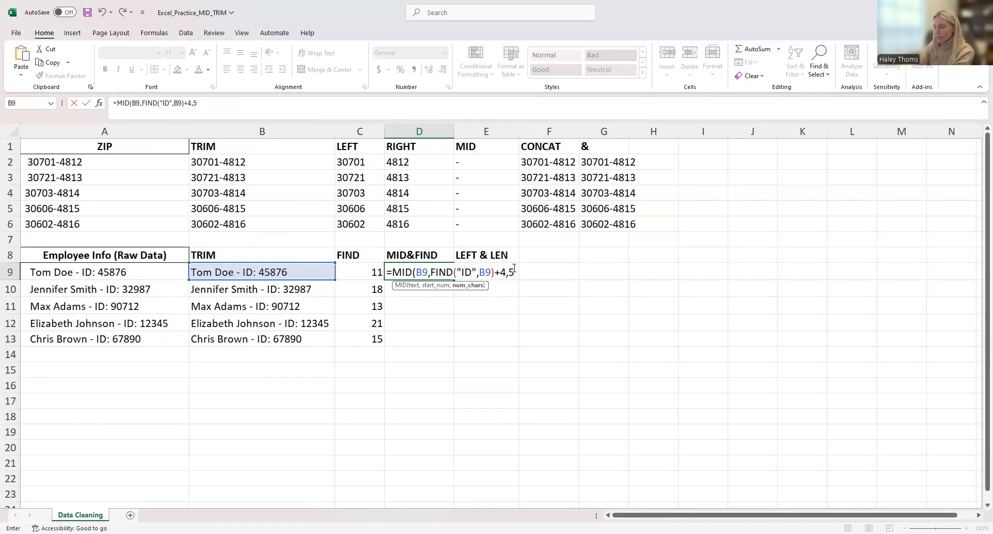
key(Return)
click(437, 273)
drag(454, 281, 457, 343)
Change the formula in D9 to =MID(B9,FIND("ID",B9),2) so it extracts only the ID label, and fill it down to D13.
click(402, 271)
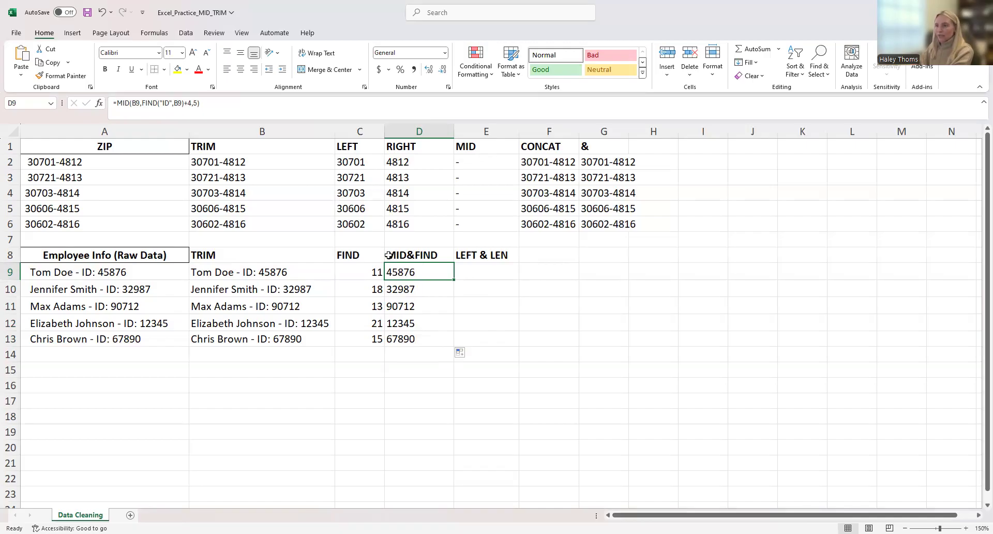
double_click(414, 274)
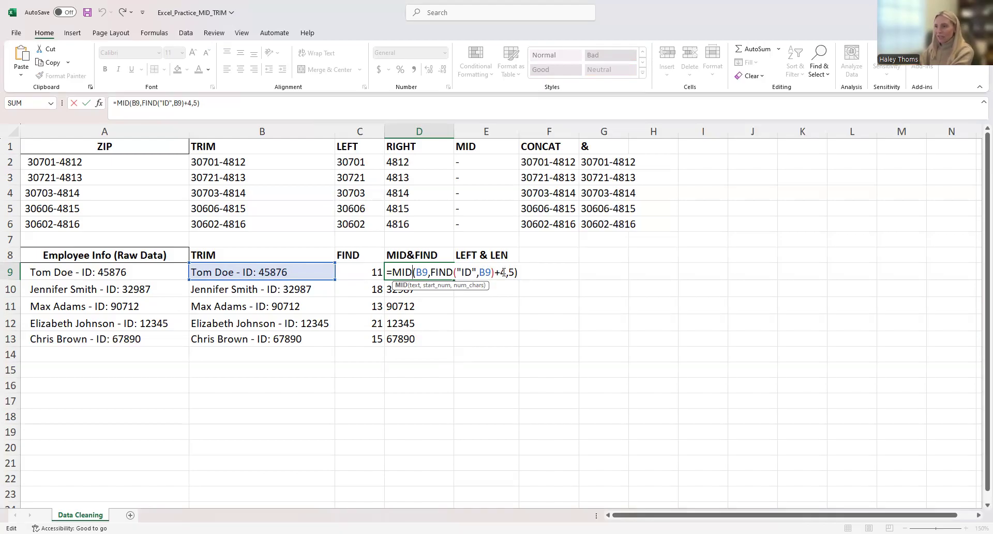
drag(507, 272, 498, 272)
key(BackSpace)
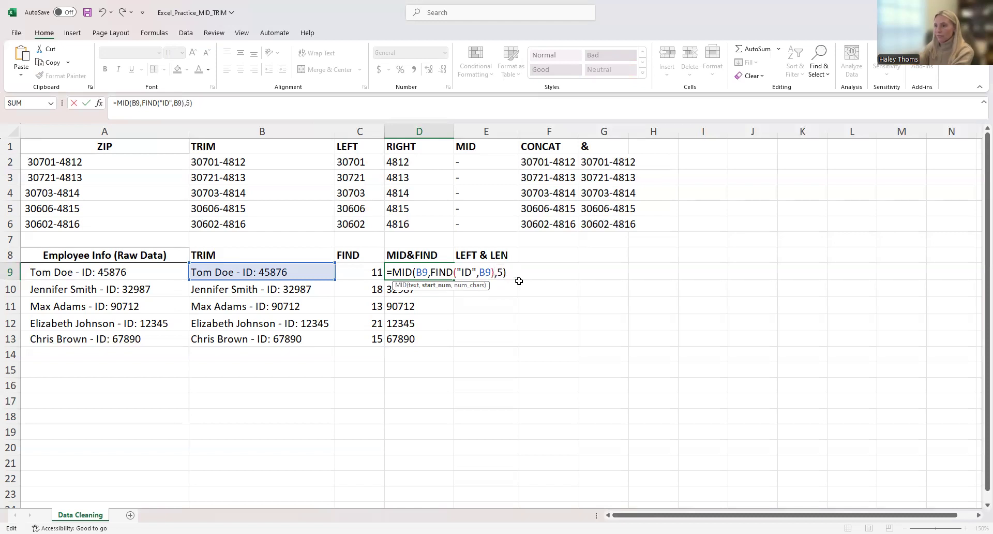
click(503, 273)
key(BackSpace)
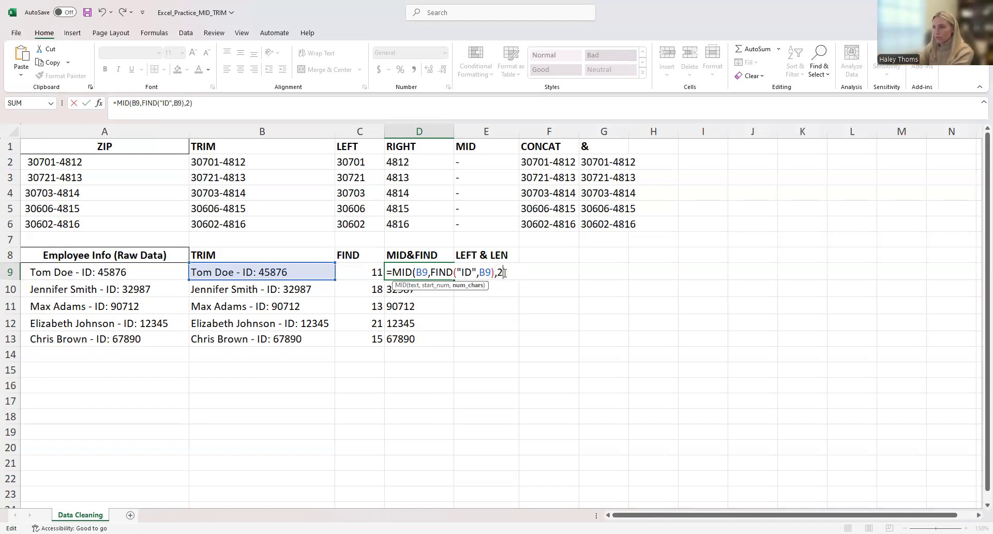
key(Return)
click(449, 273)
drag(454, 281, 452, 345)
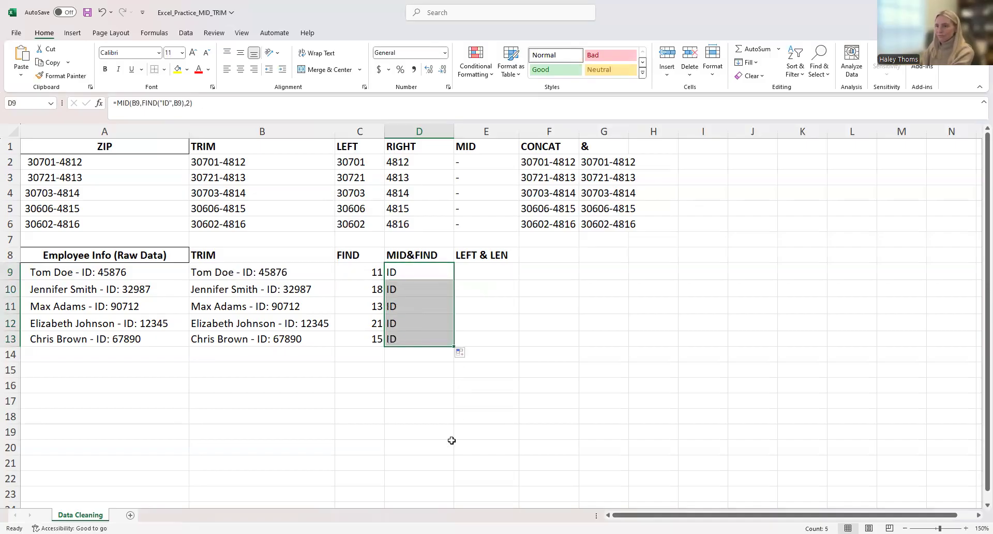
click(411, 275)
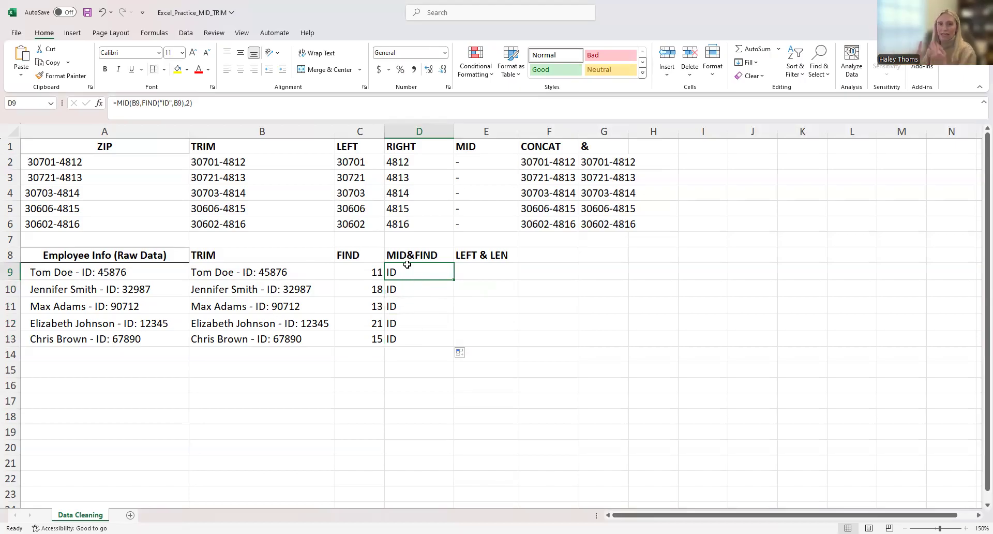
Extract the employee names with =LEFT(B9,LEN(B9)-12) in E9, filled down to E13.
click(492, 269)
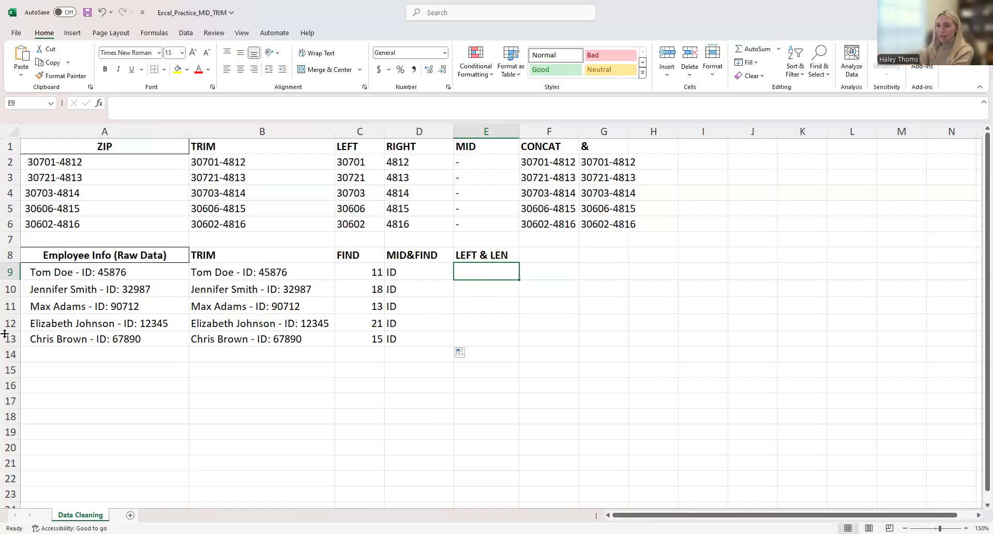
click(236, 271)
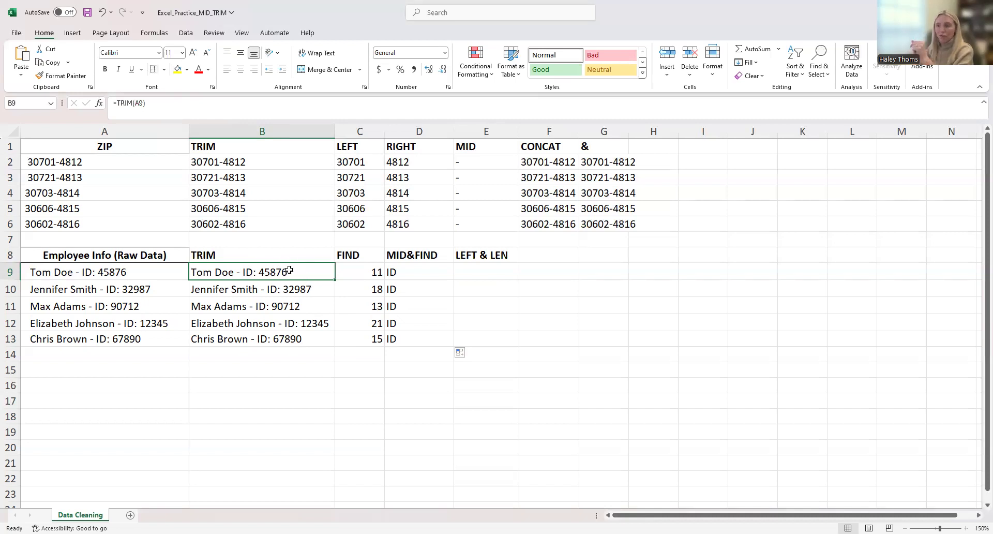
click(507, 266)
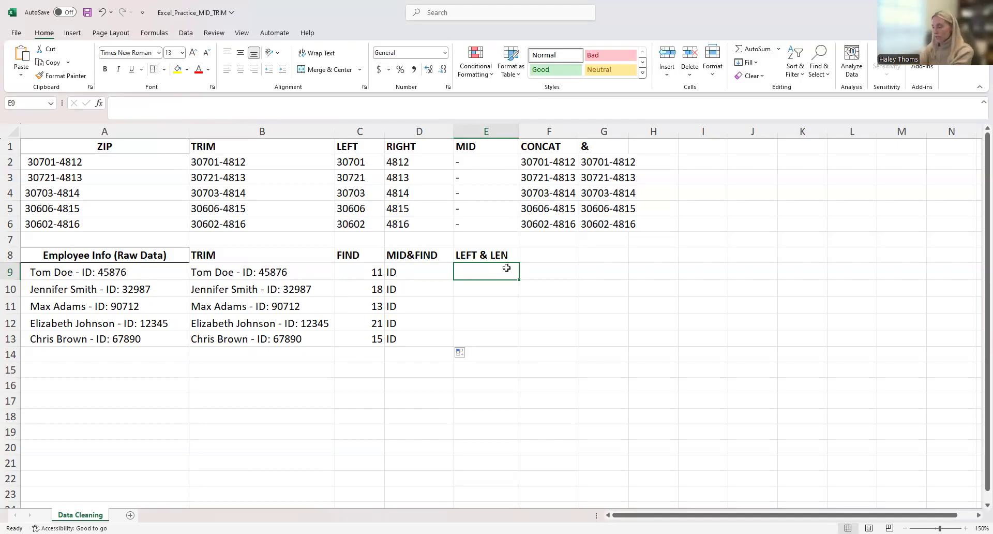
text(=)
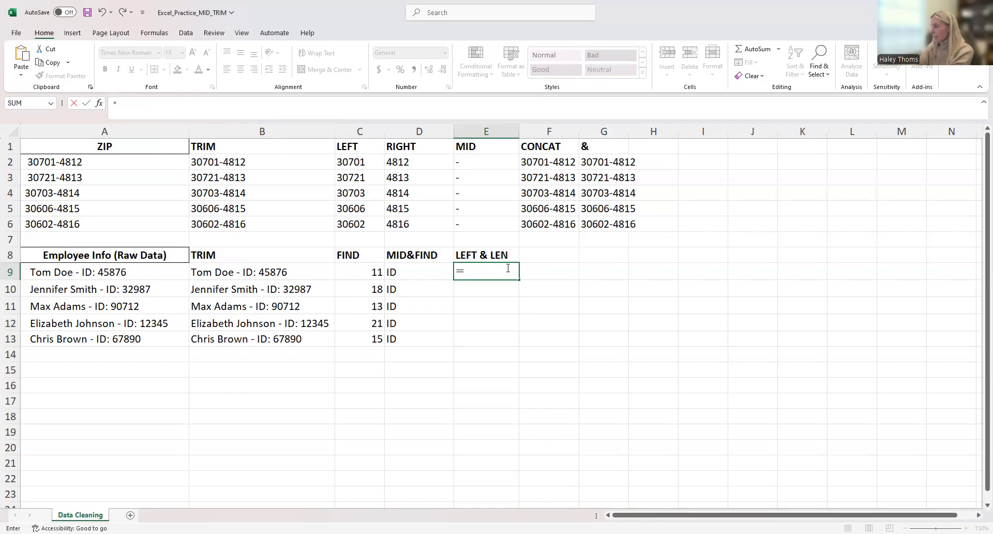
text(L)
key(BackSpace)
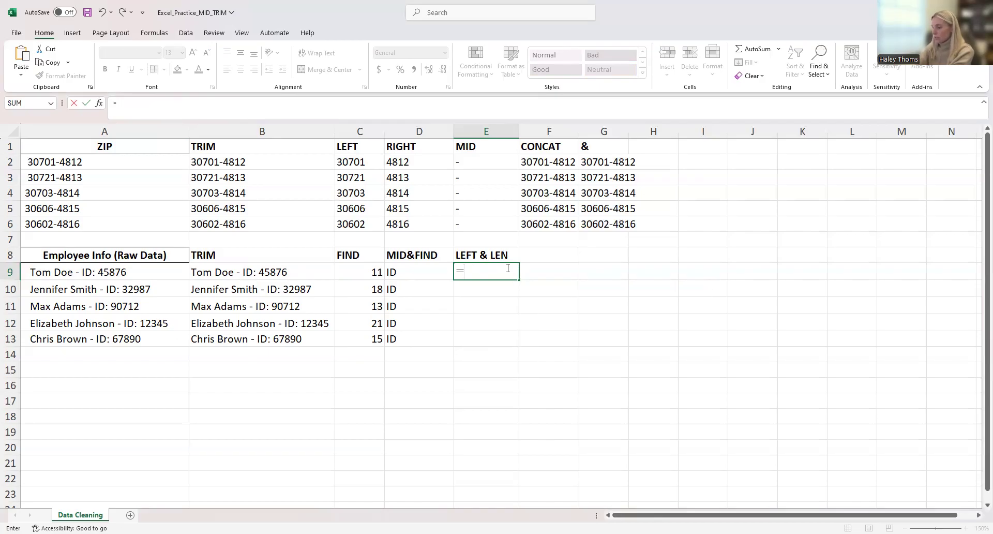
text(LEFT()
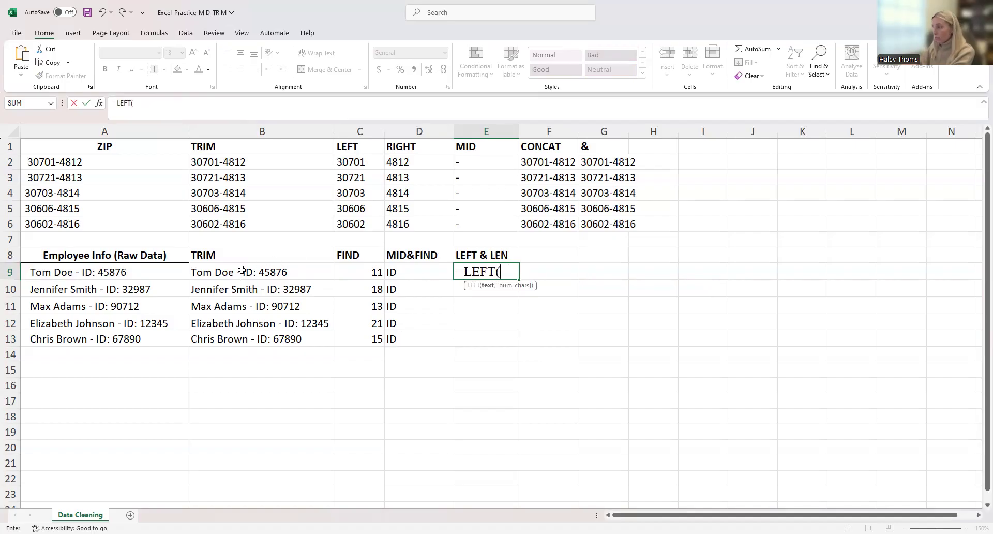
click(242, 269)
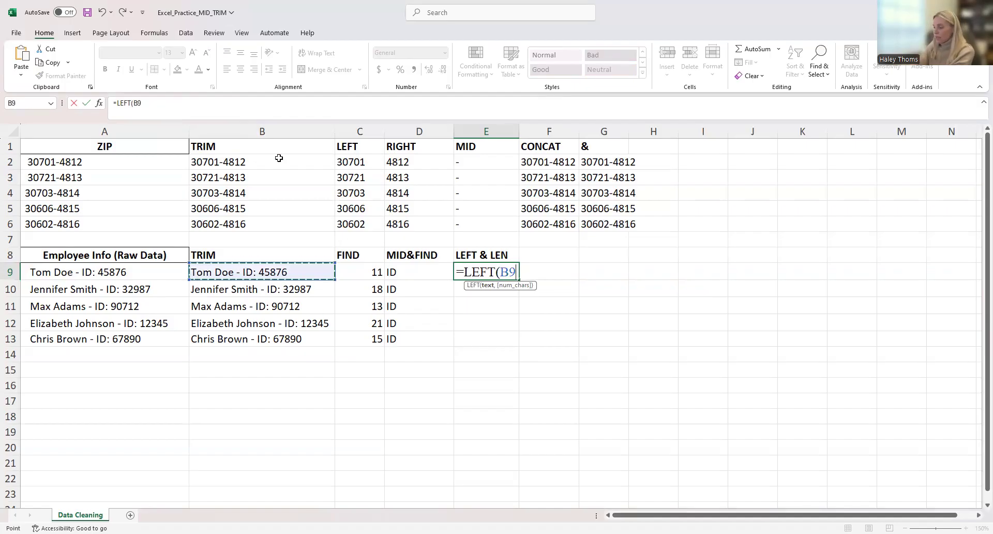
text(,)
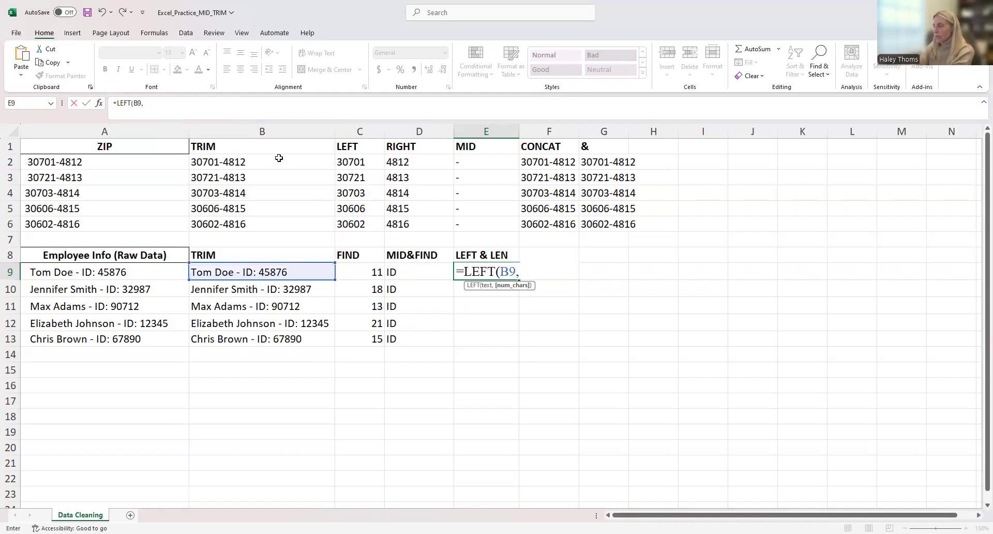
text(LEN()
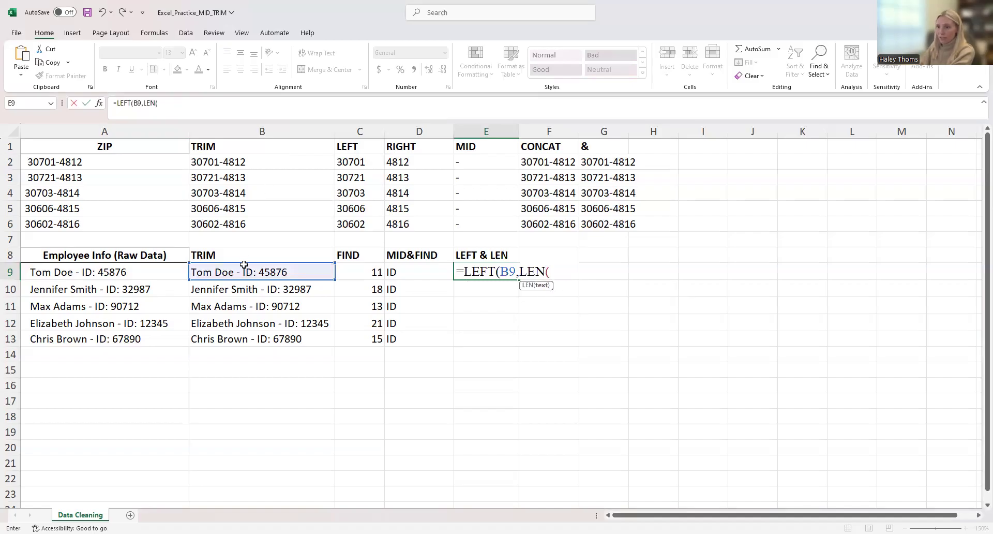
click(245, 269)
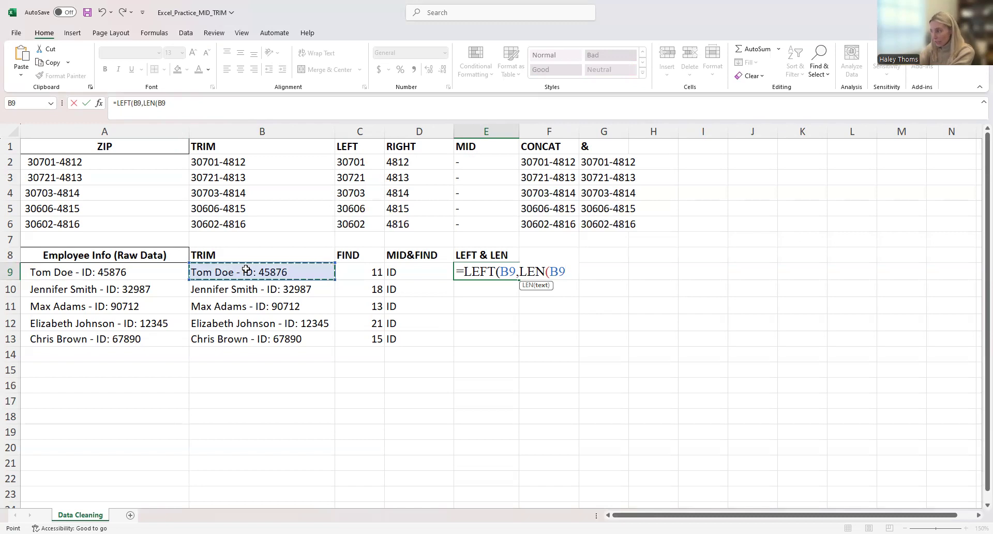
text()-12)
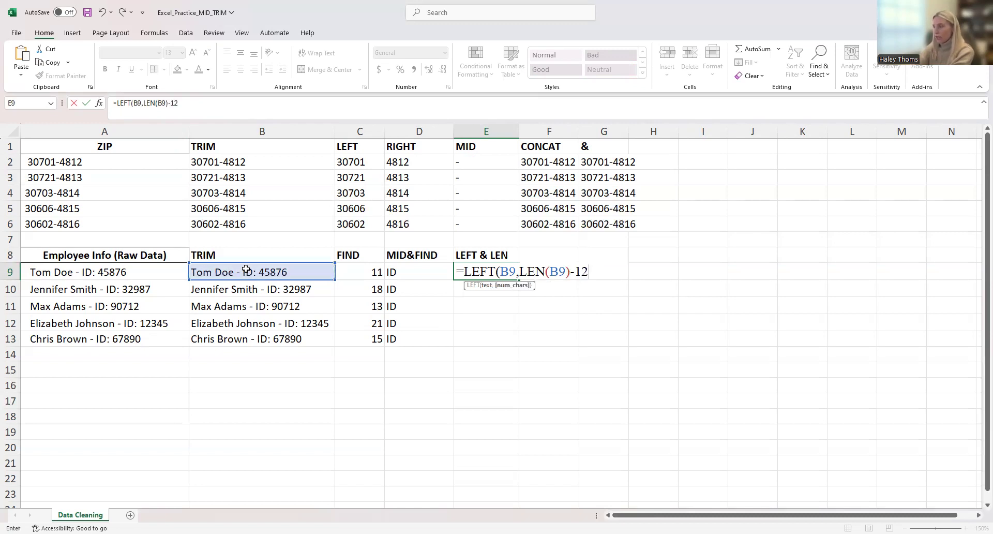
text())
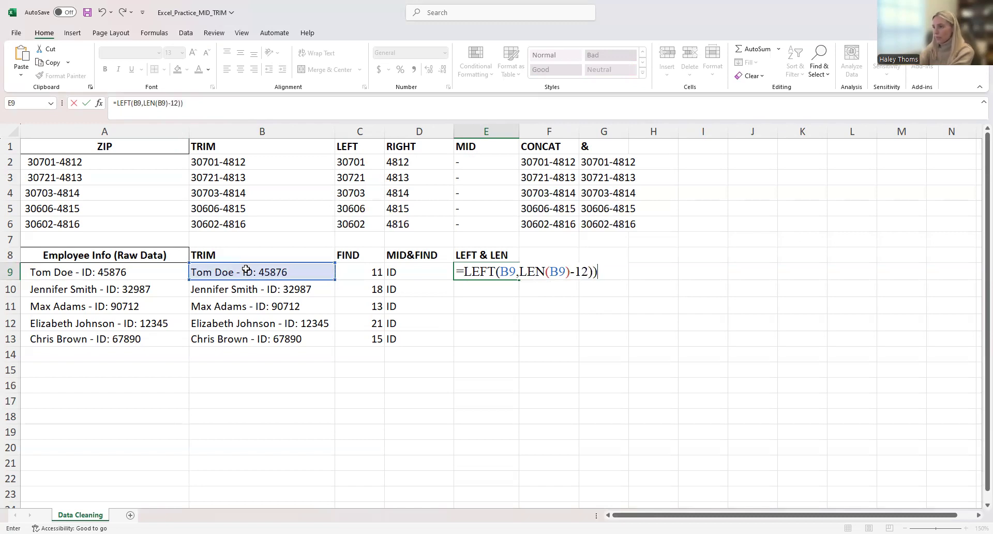
key(ctrl+Return)
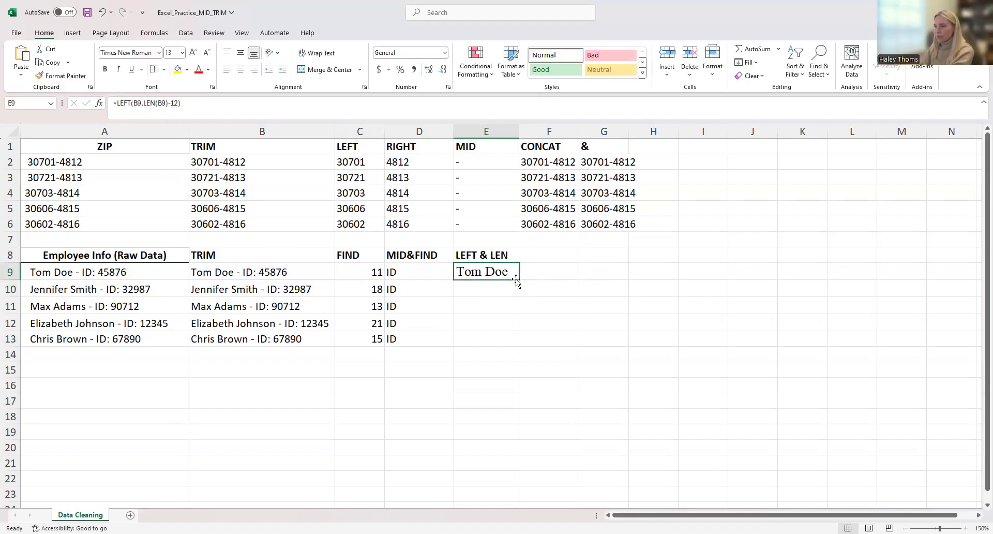
drag(518, 278, 509, 346)
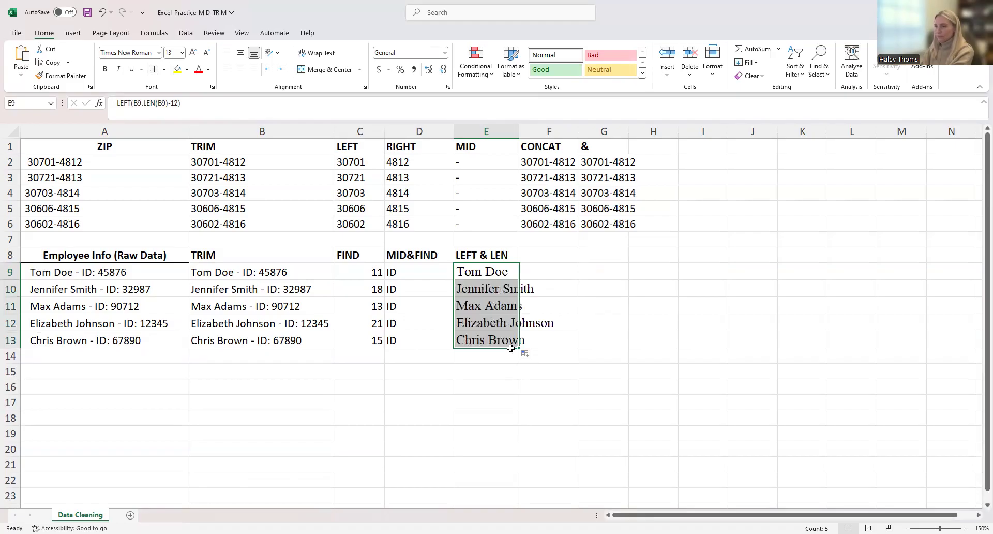
Examine the filled formulas in E10 to E13 and the LEFT and LEN arguments of the formula in E9.
click(495, 288)
click(491, 304)
click(489, 323)
click(487, 342)
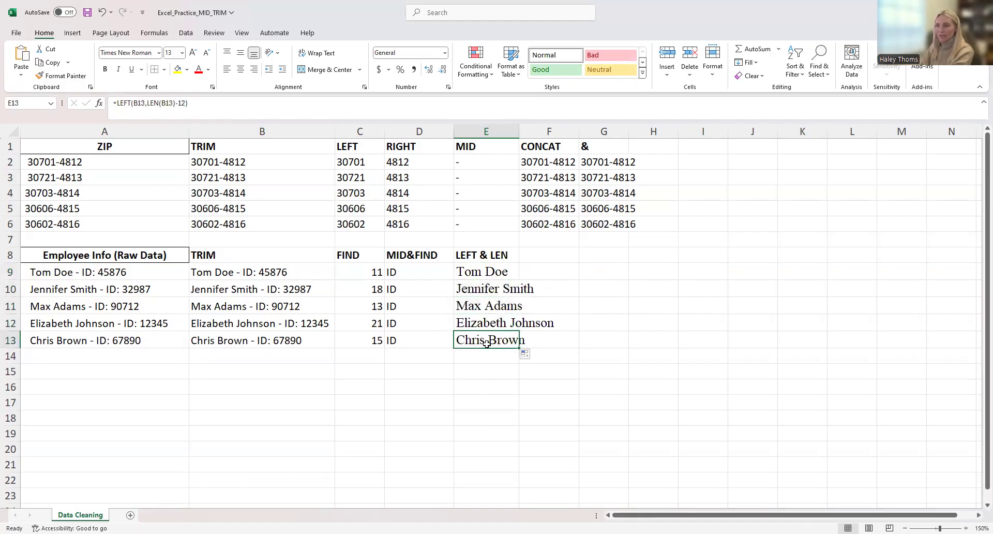
click(493, 277)
double_click(493, 273)
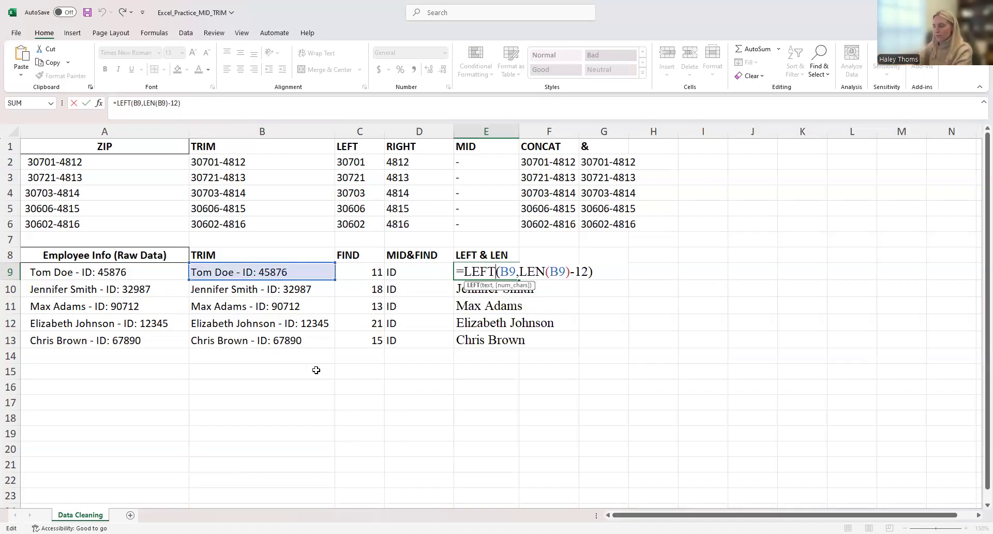
key(Return)
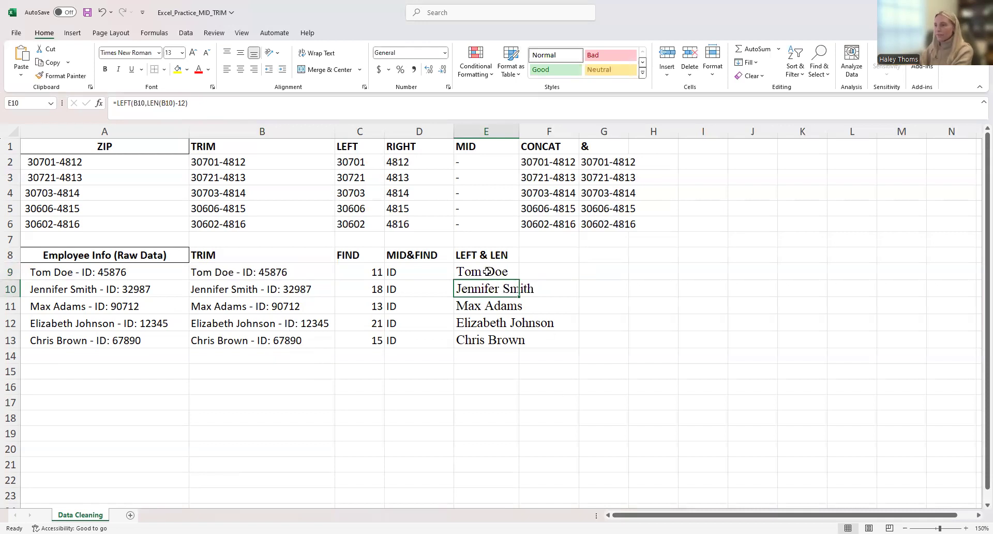
Review the extracted names in E9:E13 and compare the cell references in the formulas of the first rows.
drag(484, 269, 499, 334)
click(510, 369)
click(494, 273)
click(486, 308)
drag(506, 271, 509, 340)
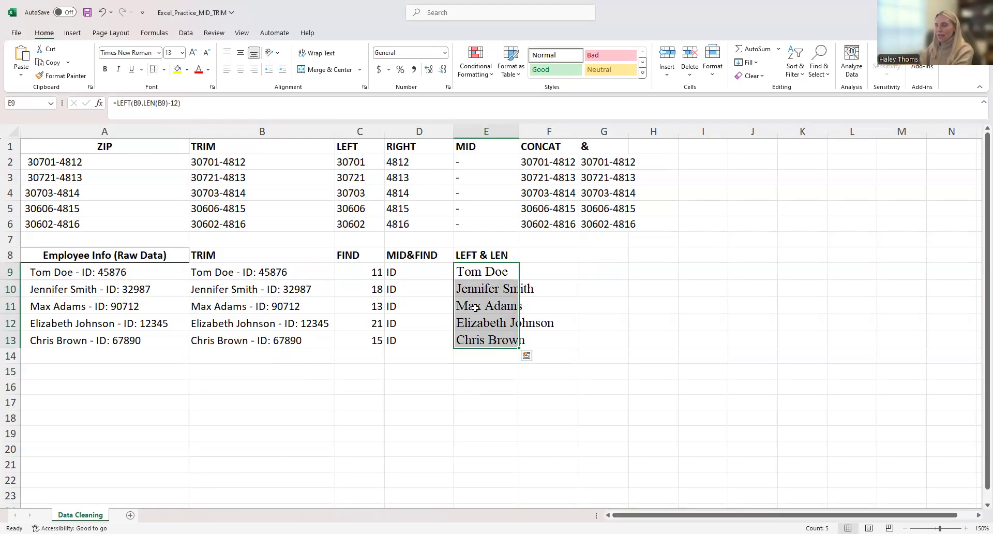
click(484, 270)
click(481, 287)
click(482, 304)
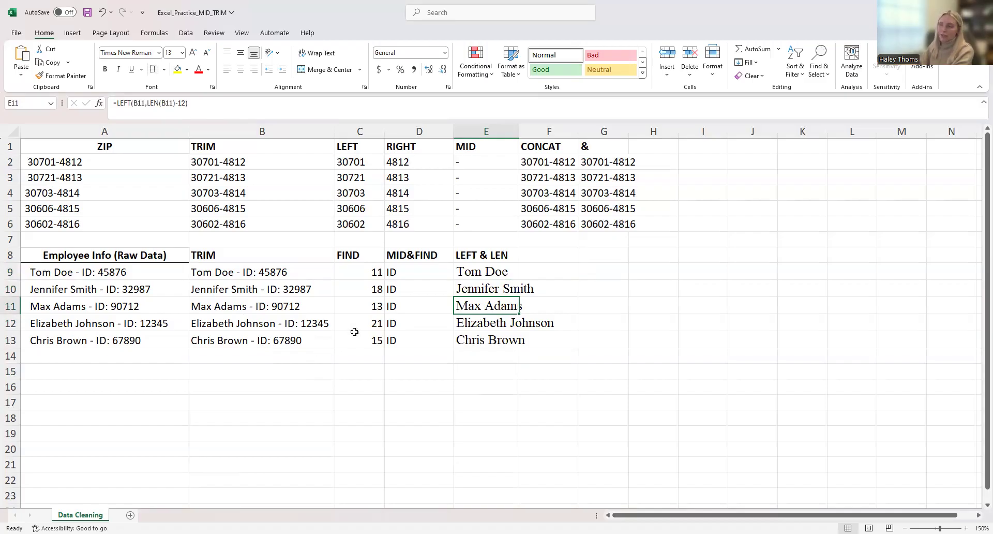
key(Up)
key(Up)
click(476, 290)
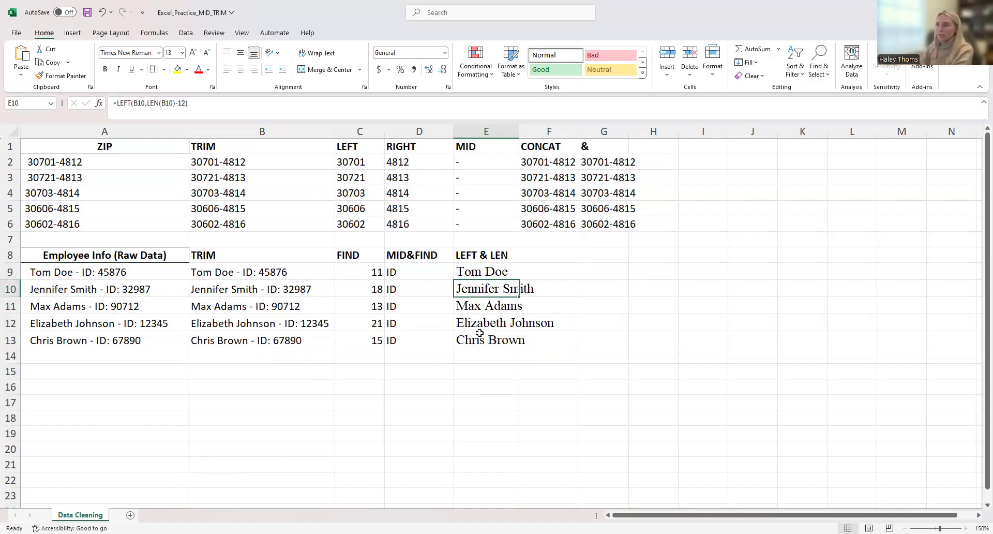
click(483, 273)
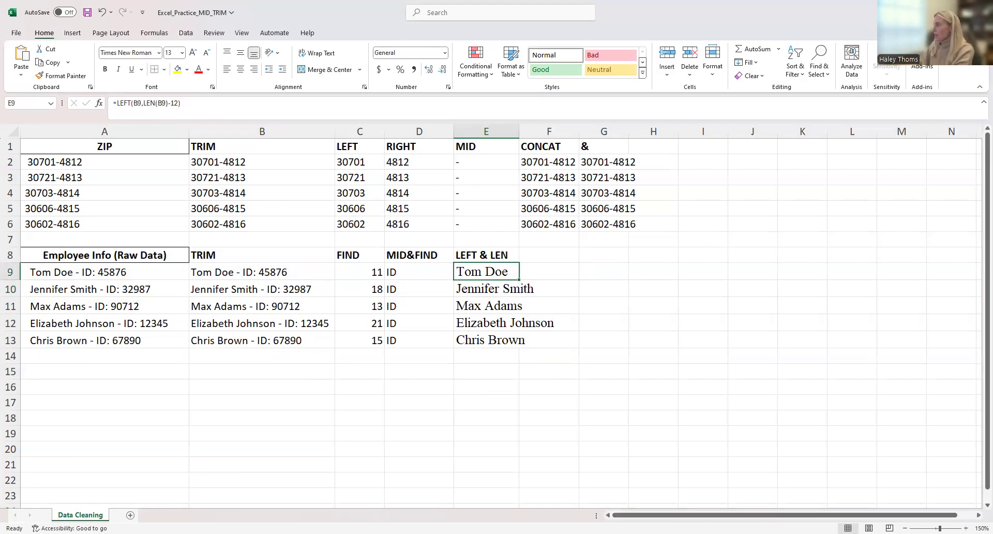